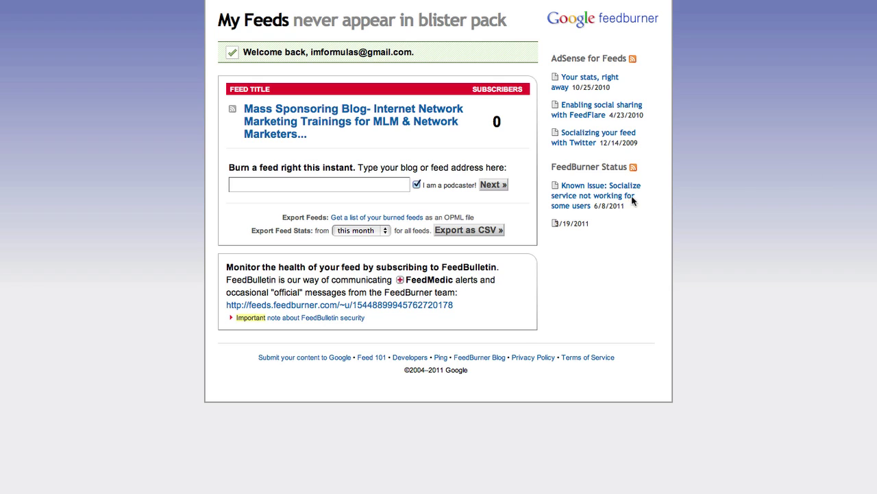
pyautogui.rightClick(319, 184)
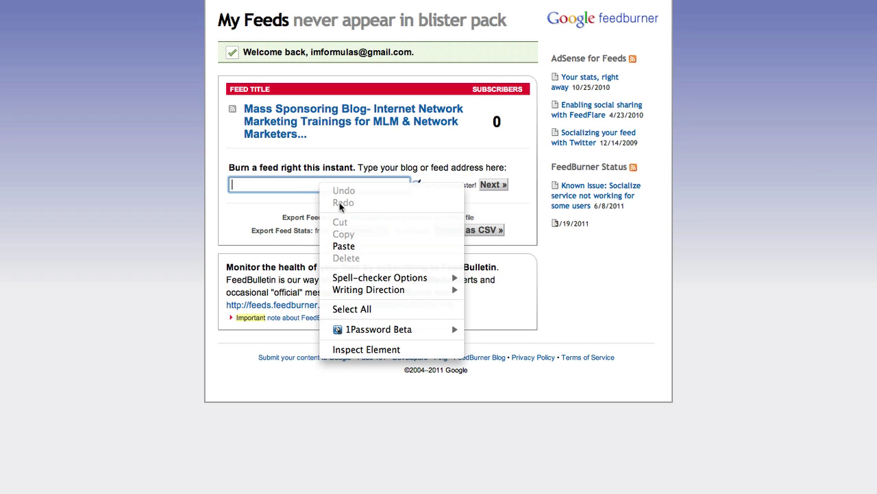
pyautogui.click(356, 247)
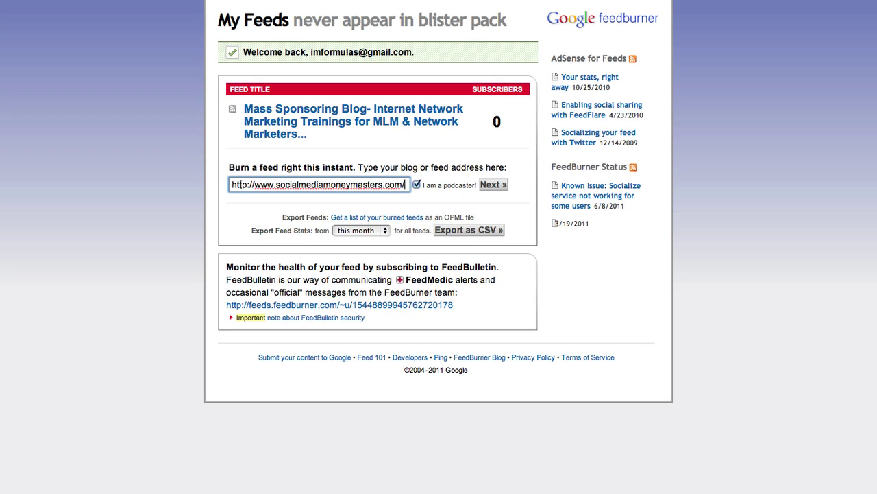
pyautogui.moveTo(231, 185); pyautogui.dragTo(405, 187)
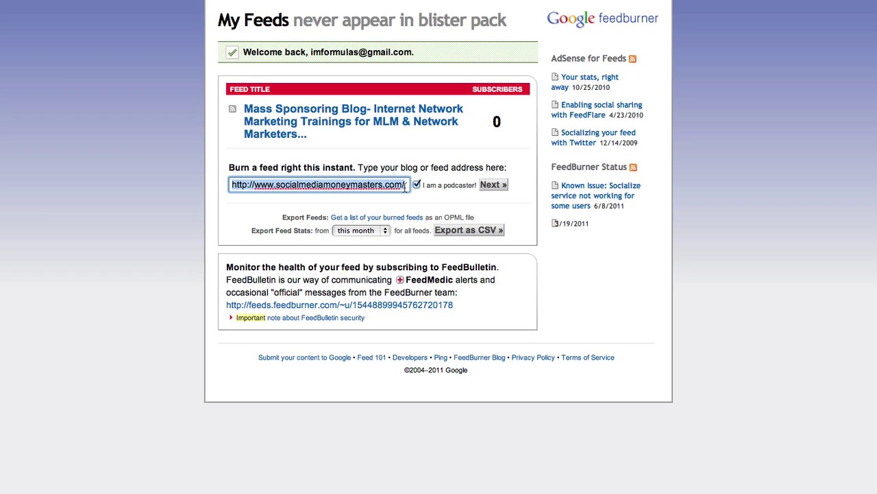
pyautogui.click(237, 184)
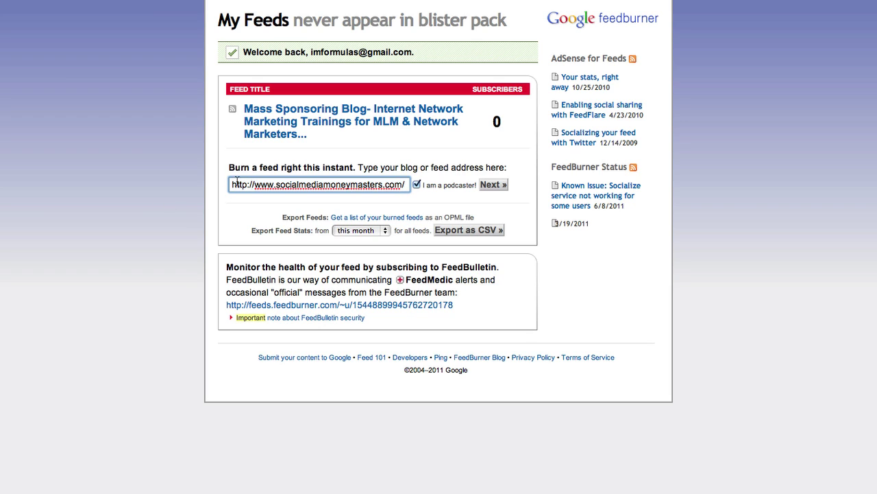
pyautogui.moveTo(279, 189); pyautogui.dragTo(407, 185)
pyautogui.click(407, 185)
pyautogui.write('feed')
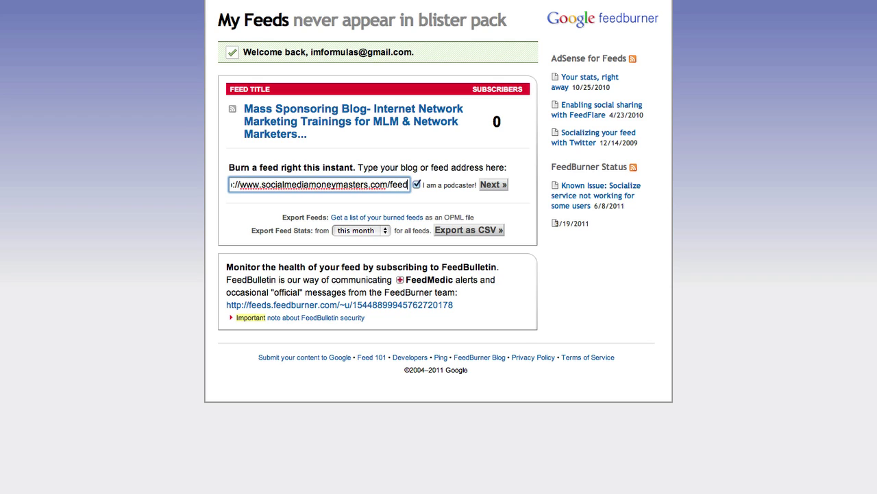
# - Submit the feed address for burning with the podcaster option enabled
pyautogui.click(417, 184)
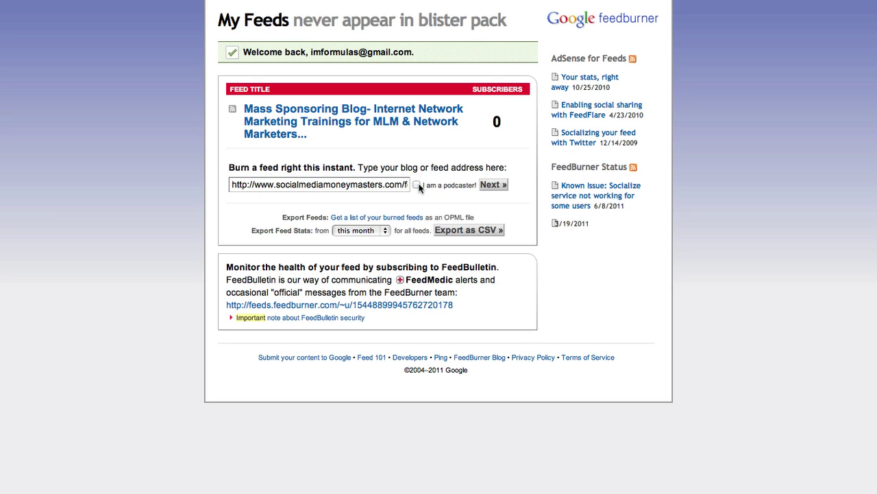
pyautogui.click(418, 186)
pyautogui.click(500, 185)
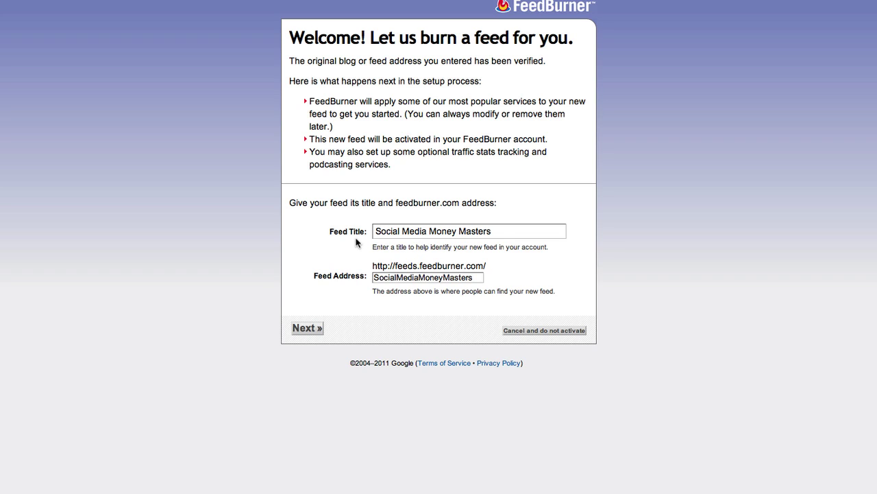
pyautogui.click(504, 232)
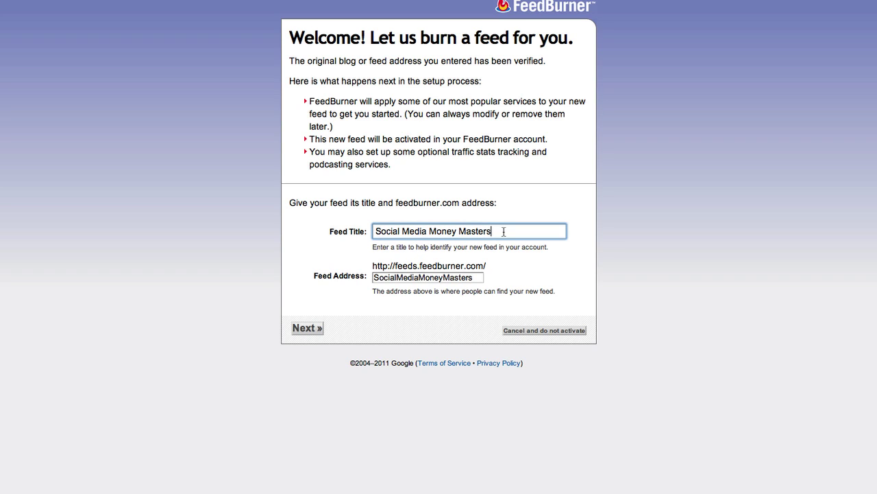
pyautogui.write('-')
pyautogui.press('BackSpace')
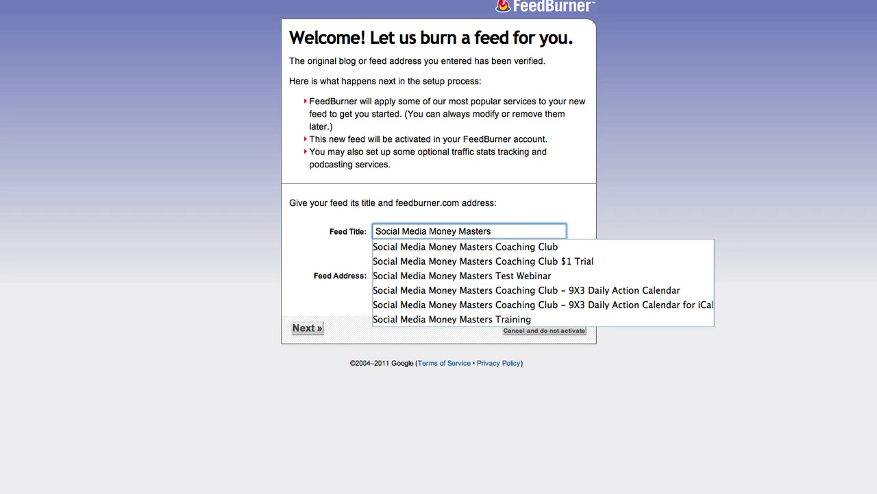
pyautogui.click(672, 191)
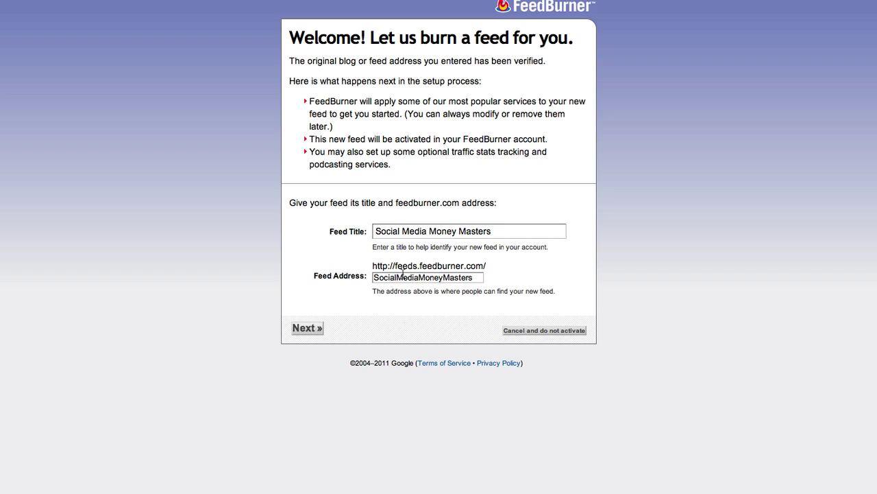
# - Replace the suggested feedburner.com feed address ending with the all-lowercase name socialmediamoneymasters
pyautogui.moveTo(373, 266); pyautogui.dragTo(477, 268)
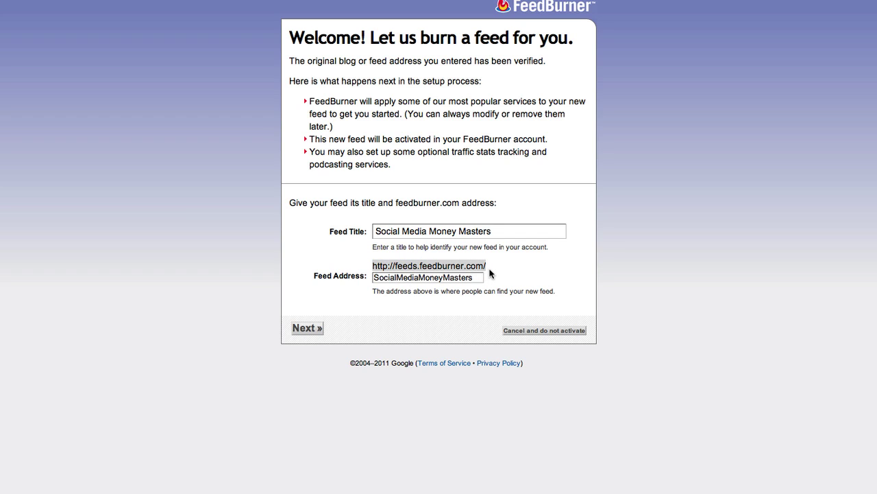
pyautogui.doubleClick(406, 277)
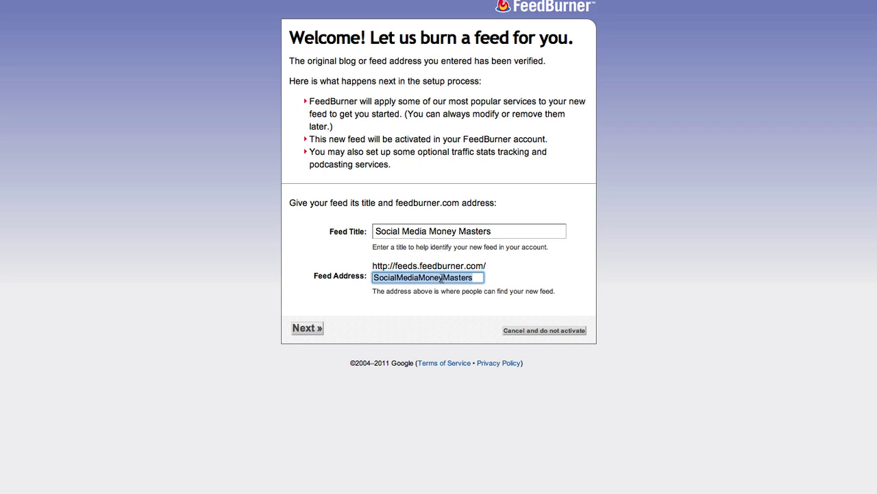
pyautogui.click(441, 278)
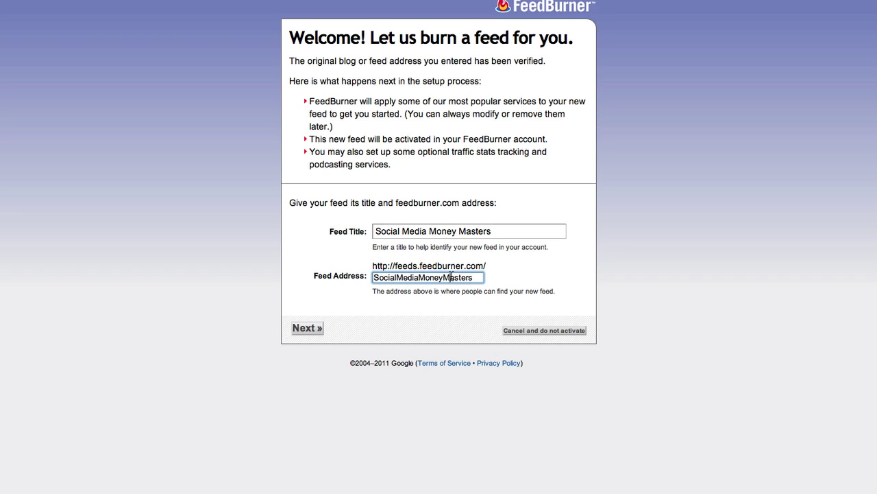
pyautogui.doubleClick(451, 277)
pyautogui.write('smasters')
pyautogui.press('Left')
pyautogui.press('Left')
pyautogui.press('Left')
pyautogui.press('Left')
pyautogui.press('Left')
pyautogui.press('Left')
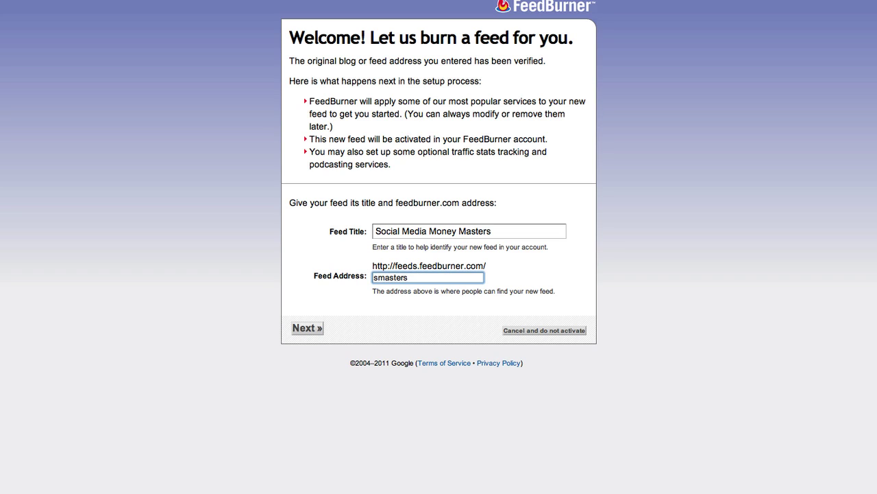
pyautogui.write('m')
pyautogui.write('ocialm')
pyautogui.write('edia')
pyautogui.write('money')
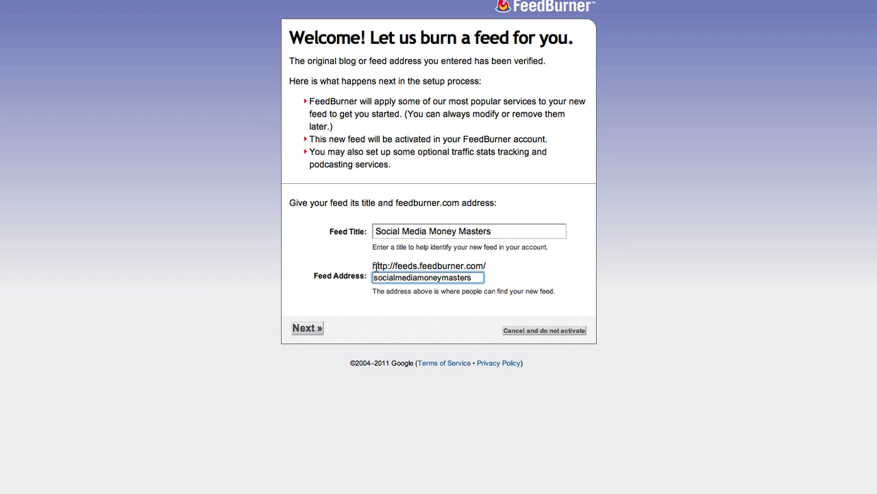
# - Activate the feed with its title and address, and continue to the podcast setup stage
pyautogui.moveTo(376, 266); pyautogui.dragTo(538, 270)
pyautogui.click(537, 270)
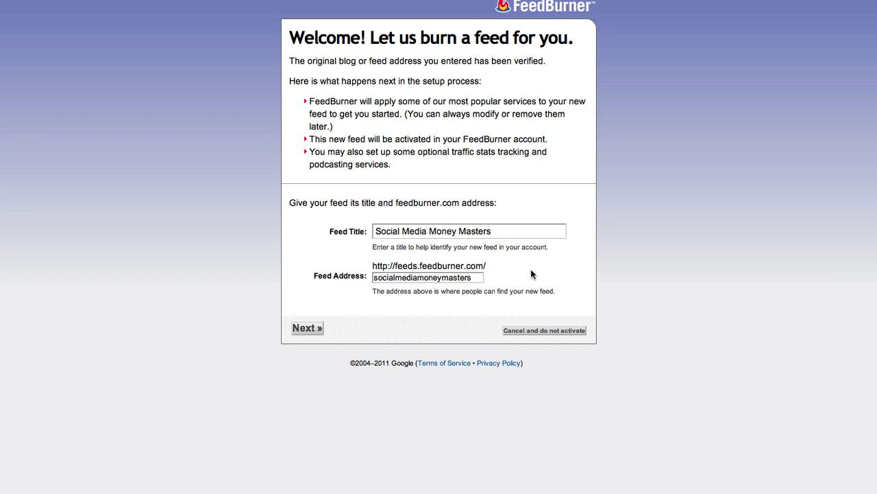
pyautogui.click(308, 328)
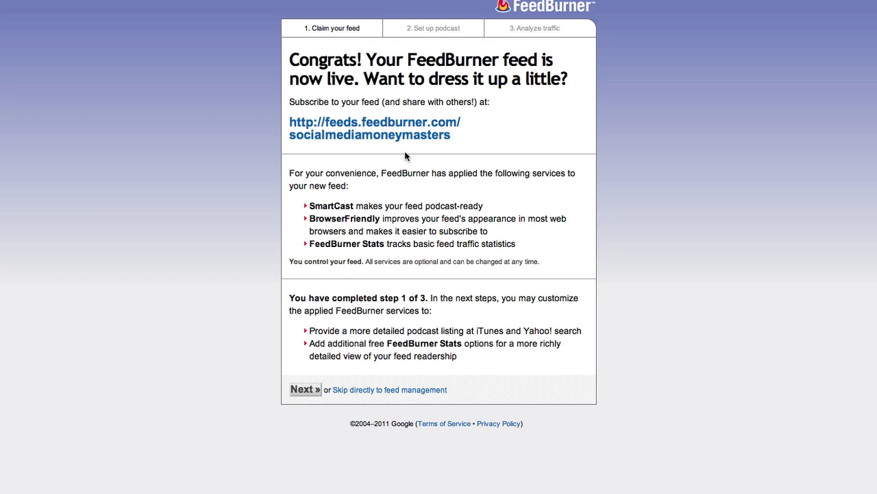
pyautogui.click(309, 389)
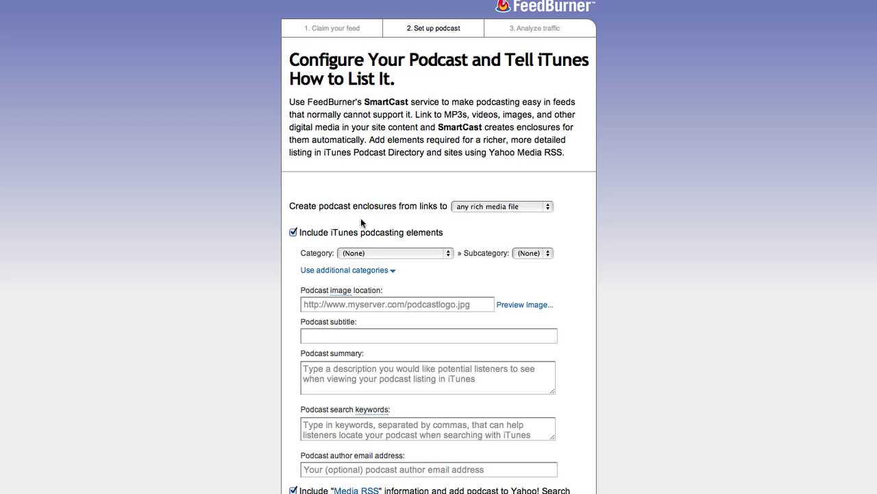
# - Create podcast enclosures from links to any rich media file and set the main iTunes category to Technology
pyautogui.click(493, 207)
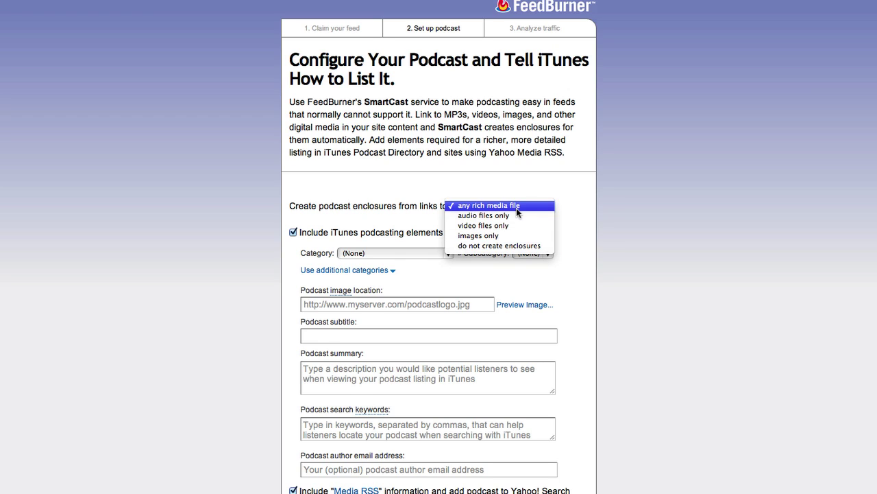
pyautogui.click(517, 208)
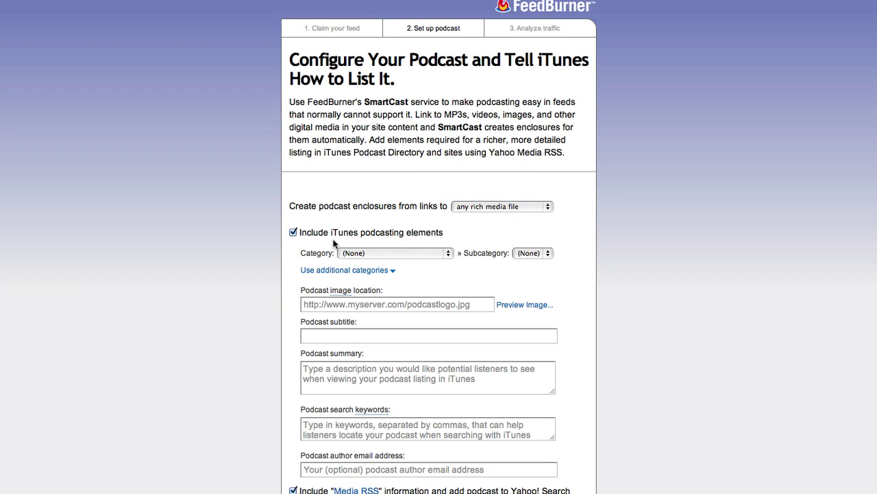
pyautogui.click(404, 253)
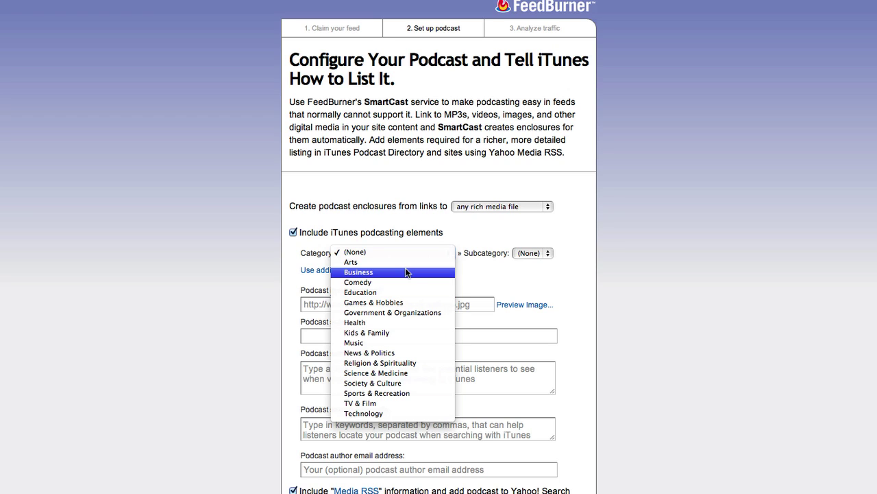
pyautogui.click(379, 414)
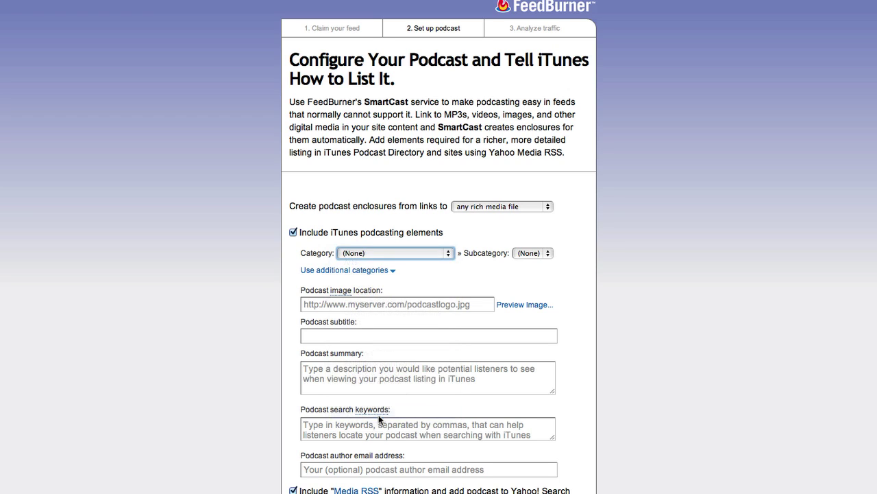
pyautogui.click(354, 267)
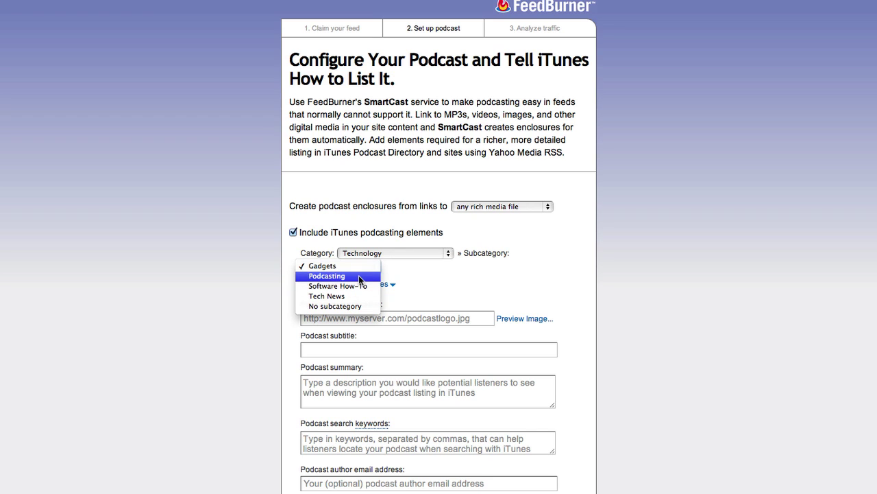
pyautogui.click(395, 266)
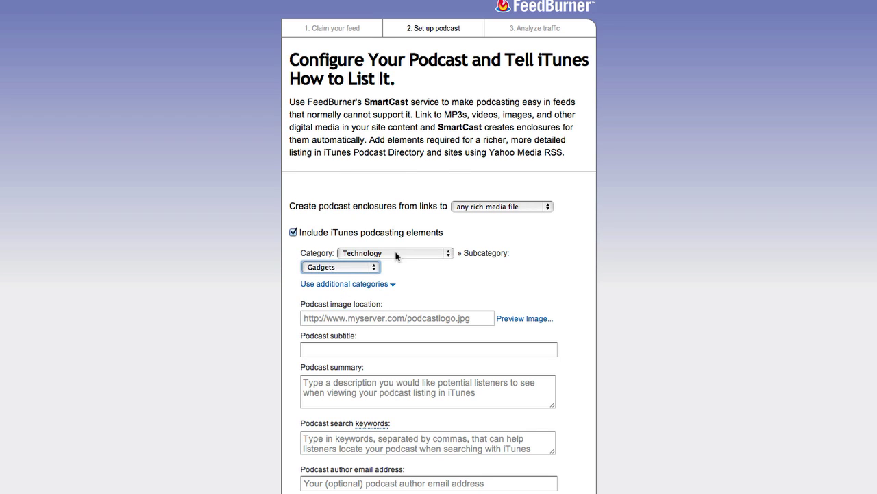
# - Switch the main iTunes category to Business and look through its subcategories
pyautogui.click(401, 253)
pyautogui.click(406, 109)
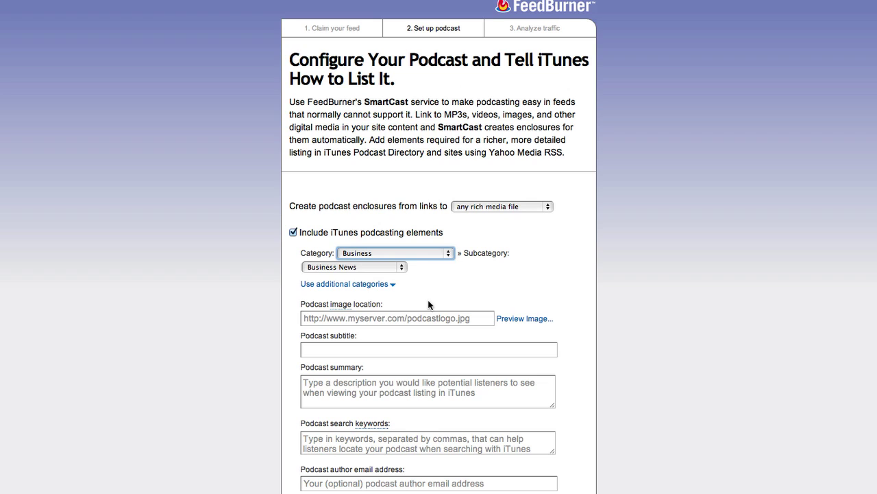
pyautogui.click(361, 267)
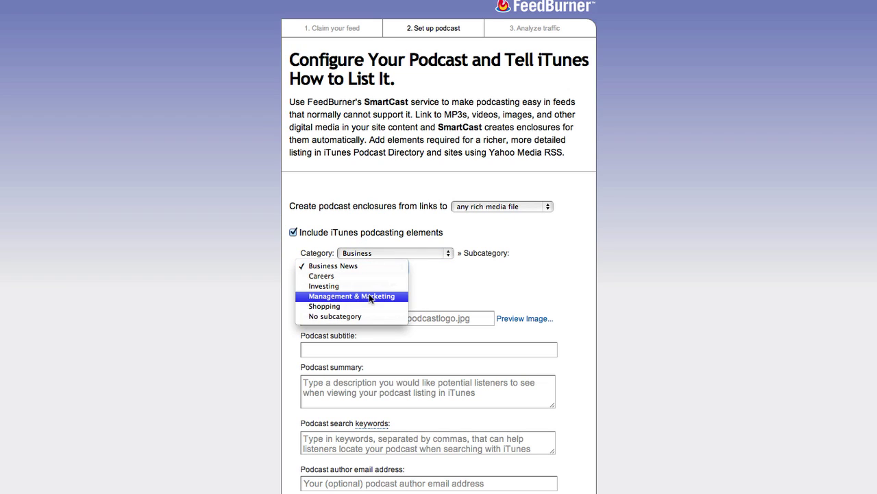
pyautogui.click(388, 252)
# - Set the main iTunes category to Technology with the Tech News subcategory
pyautogui.click(388, 252)
pyautogui.click(353, 342)
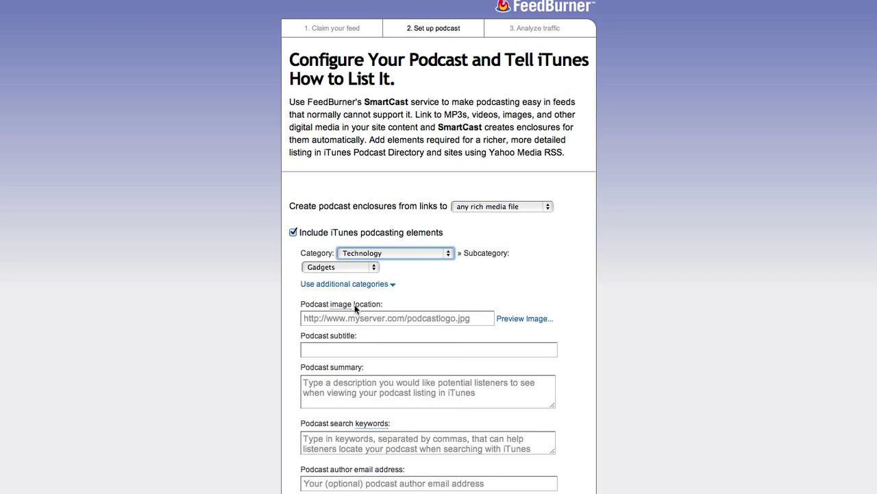
pyautogui.click(362, 266)
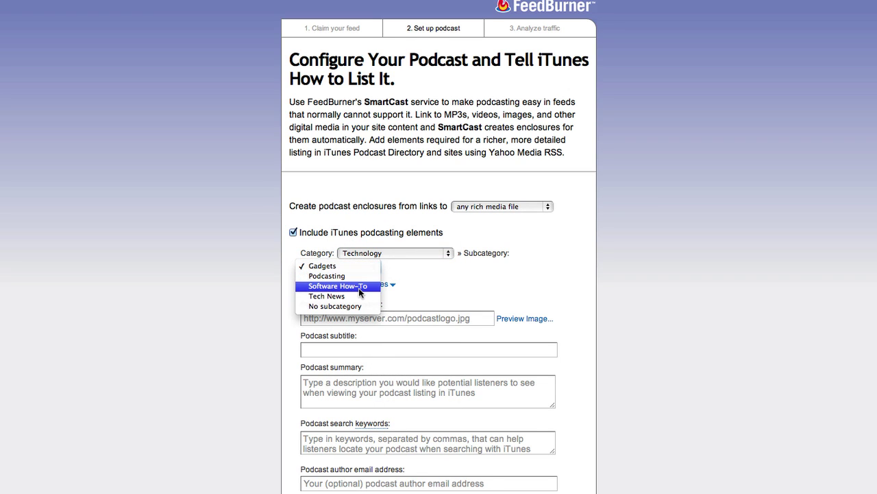
pyautogui.click(336, 295)
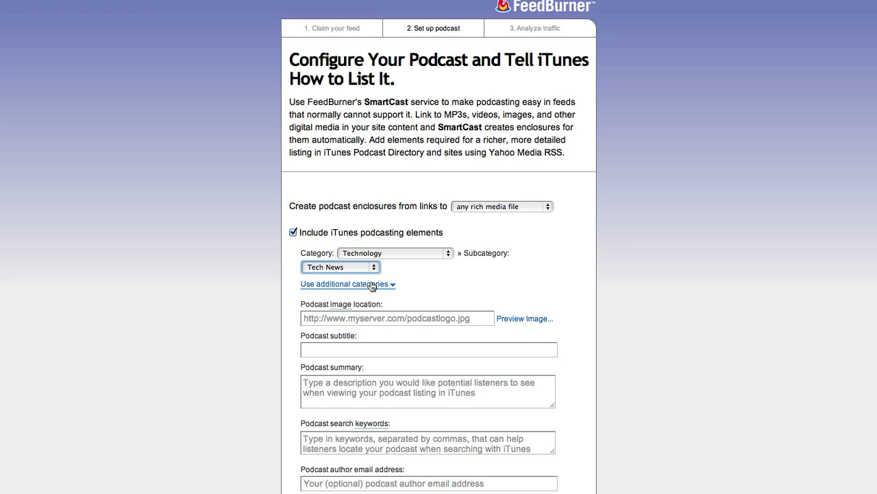
# - Show the additional categories and set Category 2 to Technology with the Software How-To subcategory
pyautogui.click(375, 284)
pyautogui.click(440, 305)
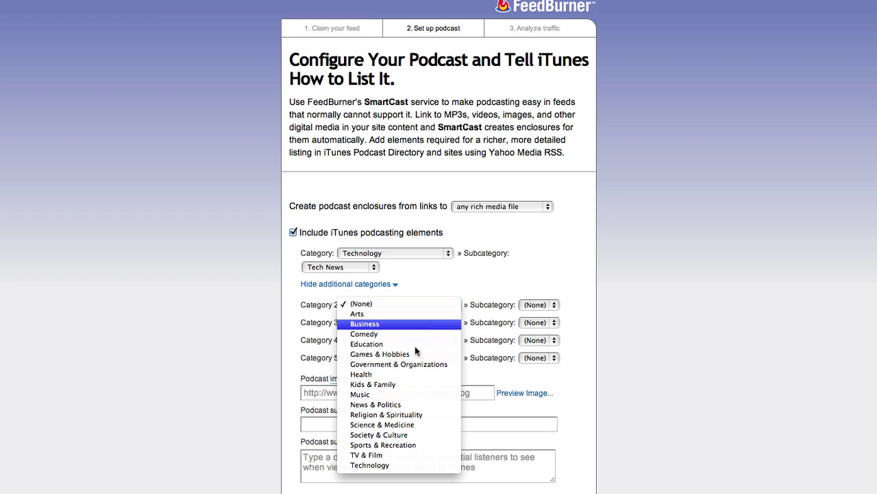
pyautogui.click(409, 466)
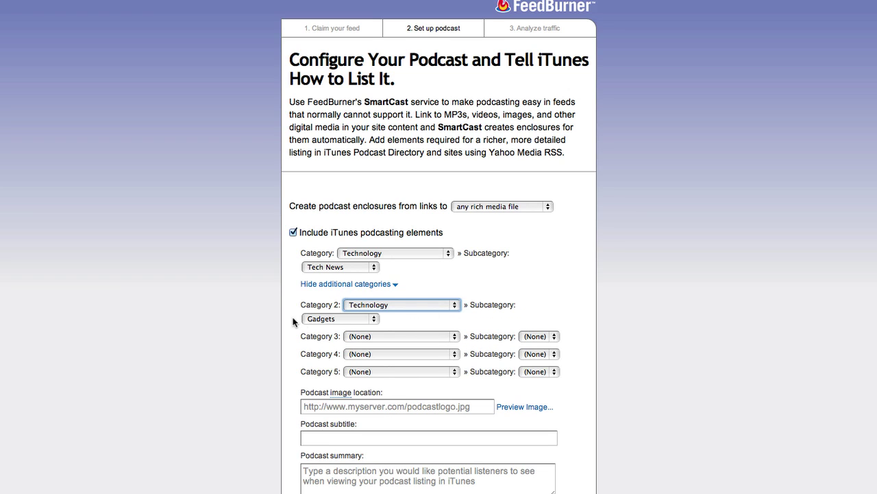
pyautogui.click(323, 319)
pyautogui.click(330, 337)
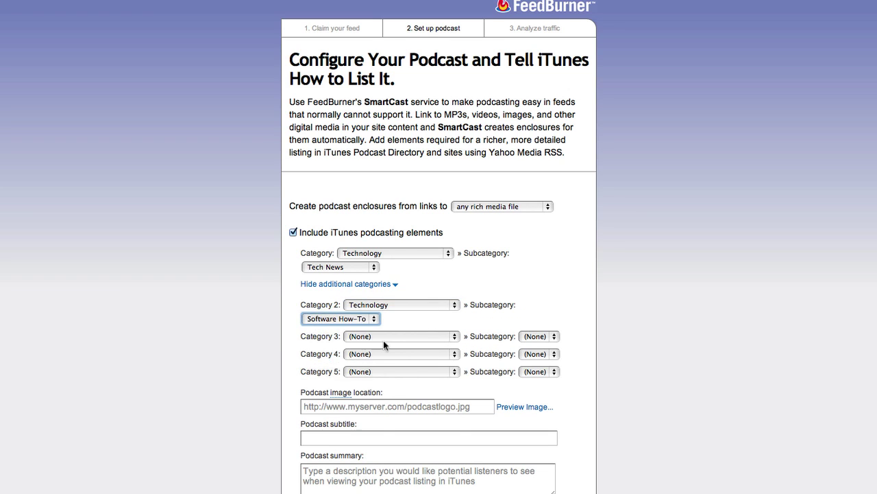
# - Set Category 3 to Business with the Management & Marketing subcategory
pyautogui.click(385, 336)
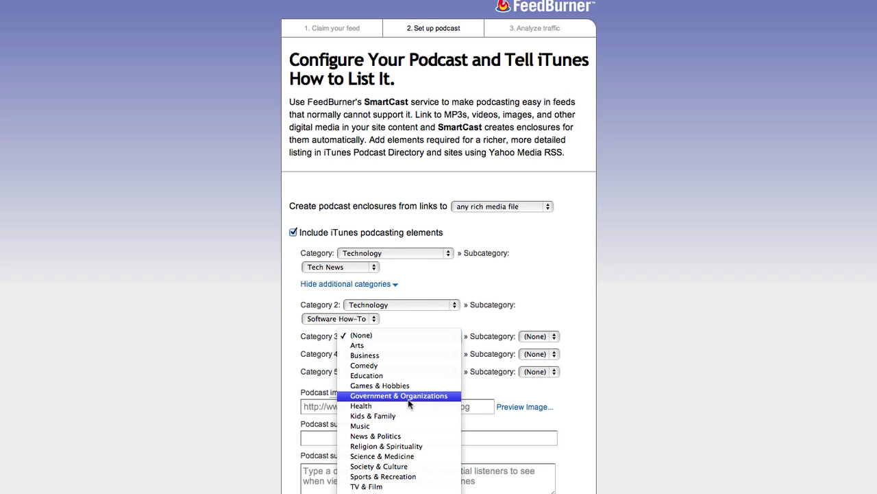
pyautogui.click(408, 355)
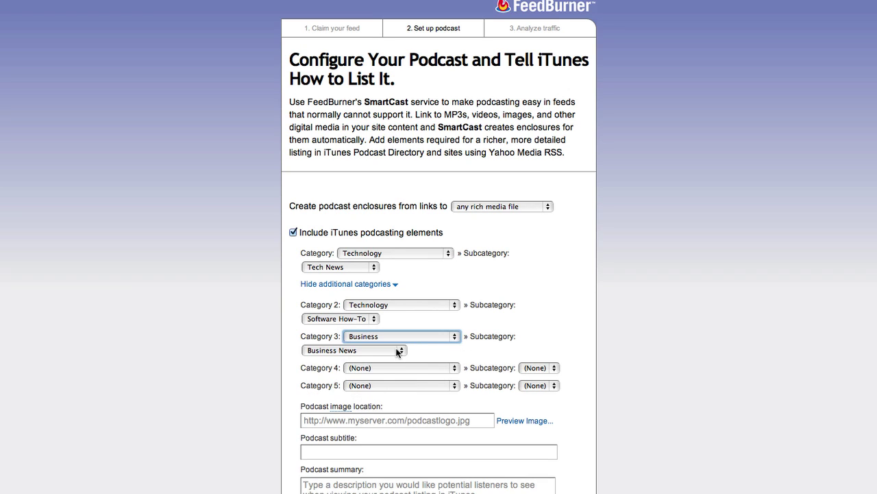
pyautogui.click(397, 351)
pyautogui.click(381, 377)
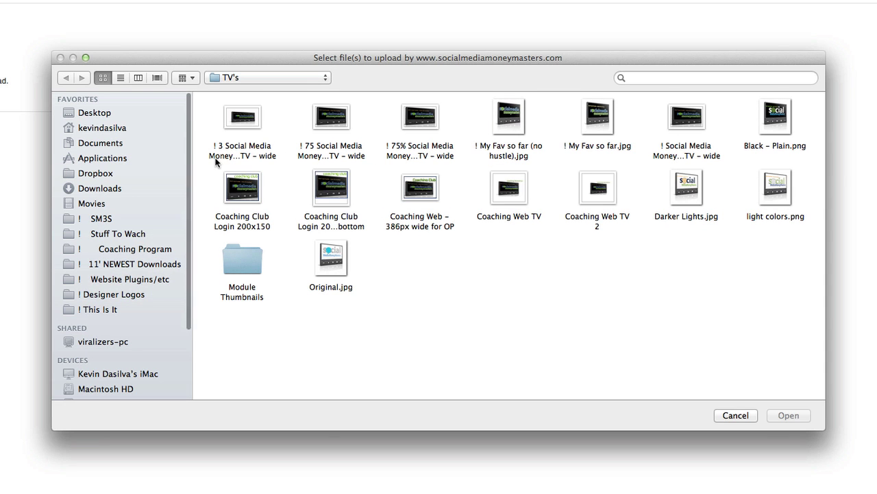
# - Upload the "! My Fav So Far thinner -400x100 -= Black" JPEG logo from the "! This Is It" folder to the blog's media library
pyautogui.click(267, 78)
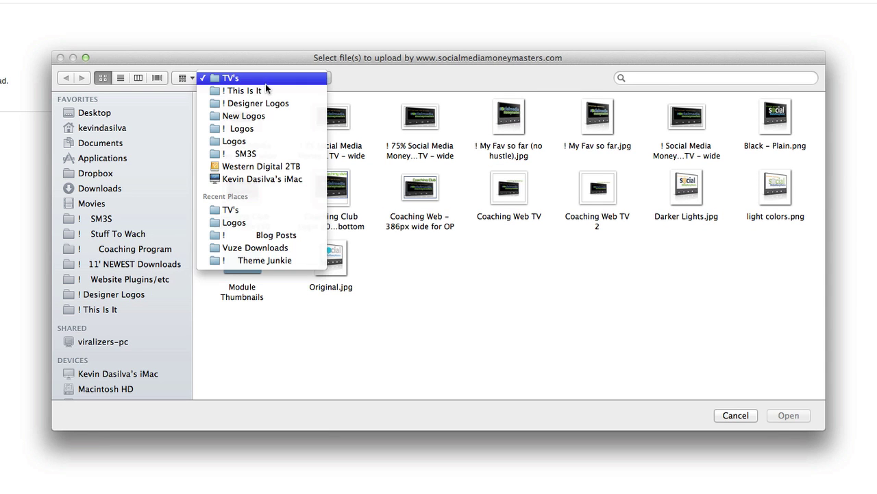
pyautogui.click(265, 91)
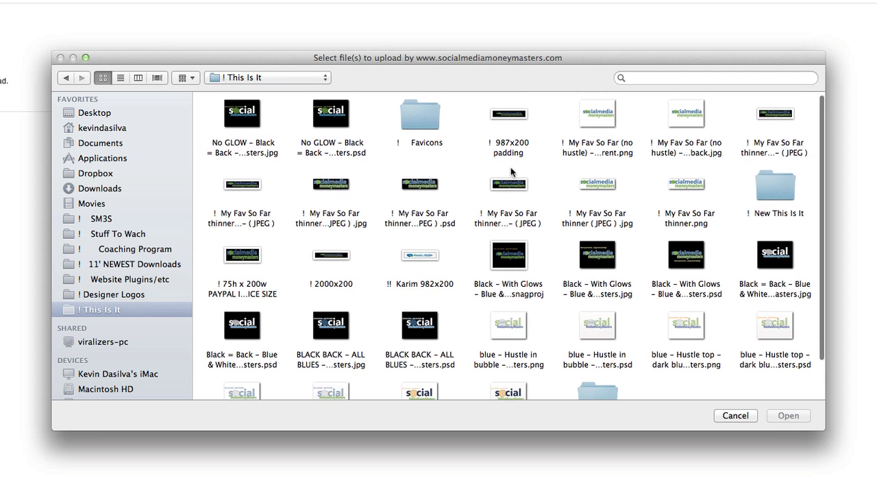
pyautogui.scroll(-1, 511, 173)
pyautogui.click(511, 181)
pyautogui.press('space')
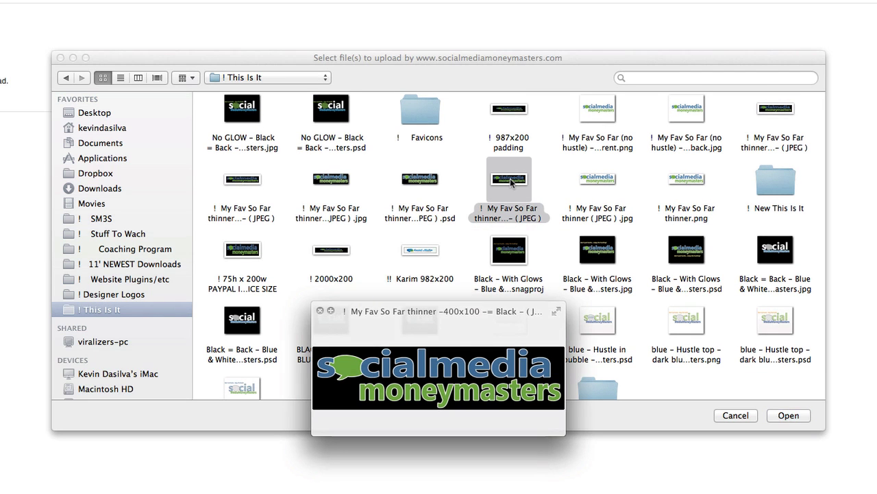
pyautogui.press('space')
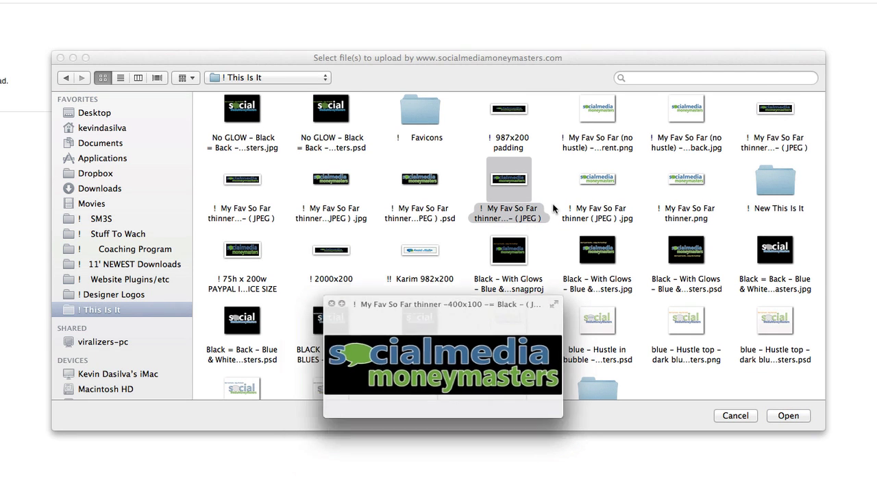
pyautogui.doubleClick(511, 181)
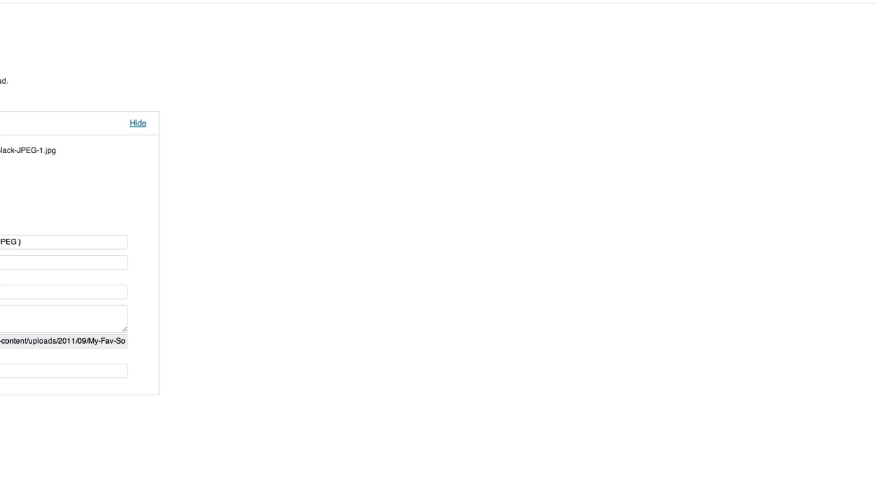
# - Clear the uploaded logo's default title and go through its remaining detail fields
pyautogui.click(63, 341)
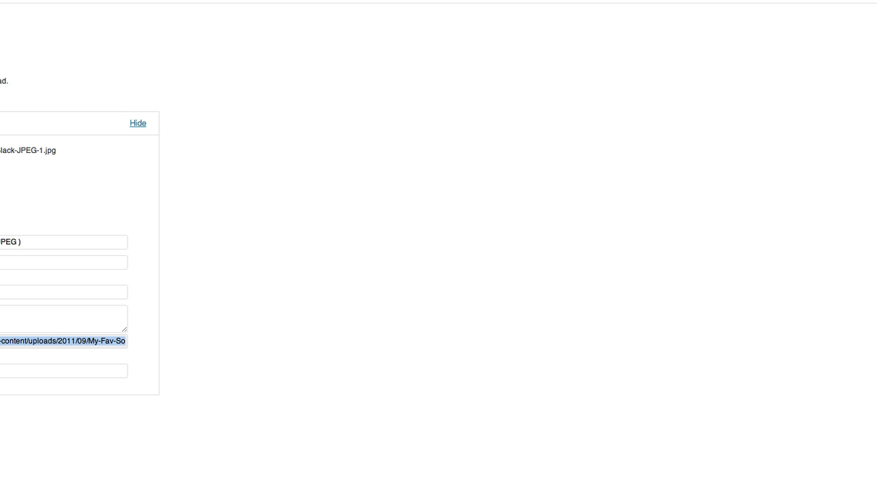
pyautogui.click(63, 241)
pyautogui.press('super+a')
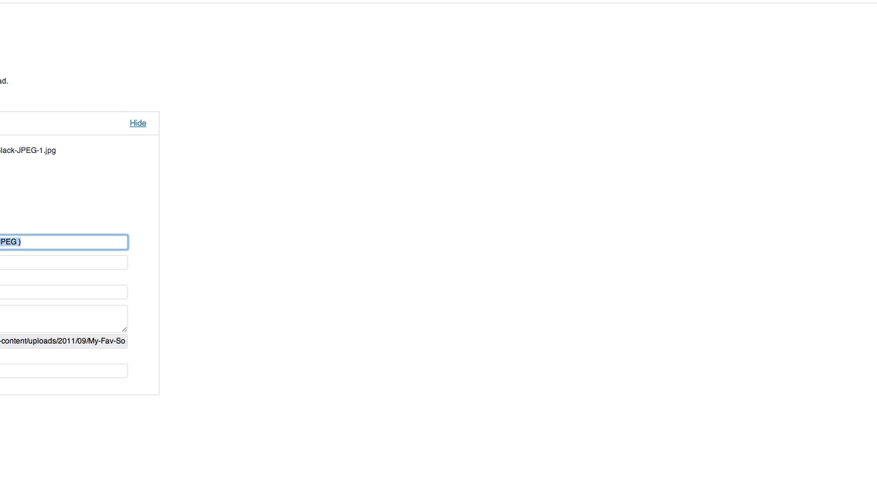
pyautogui.press('BackSpace')
pyautogui.press('Tab')
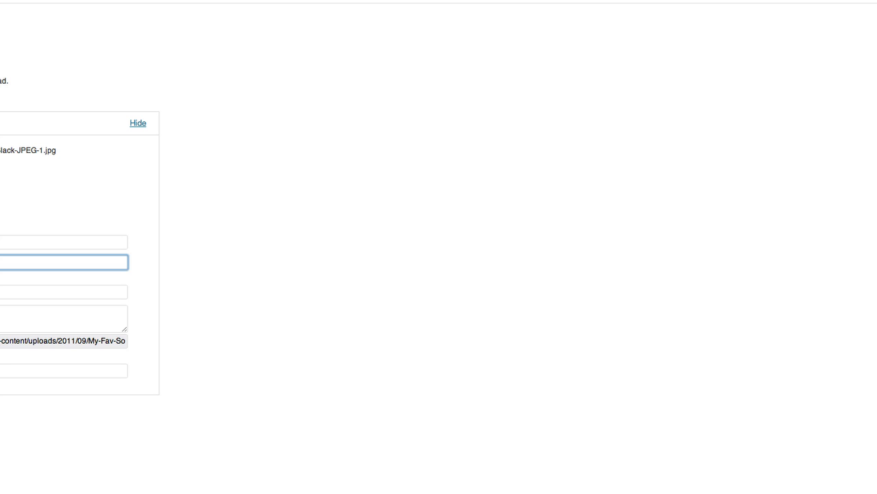
pyautogui.hotkey('shift', 'Tab')
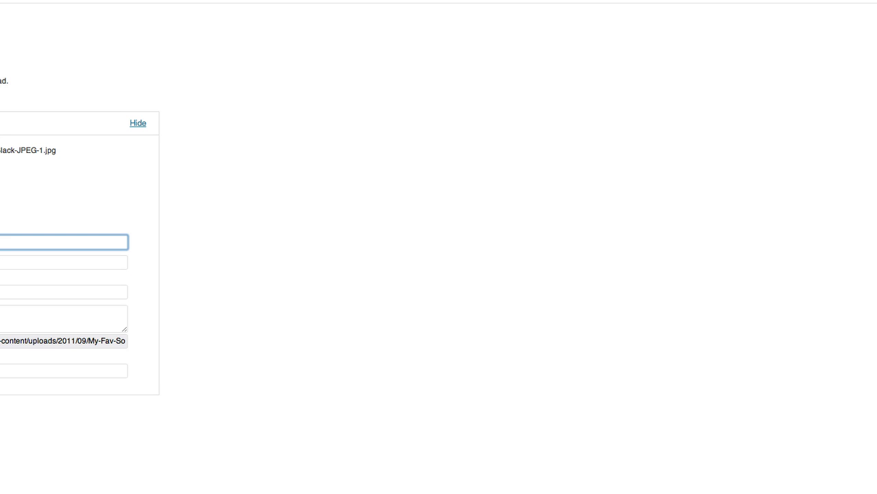
pyautogui.press('Tab')
pyautogui.press('Tab')
pyautogui.press('Tab')
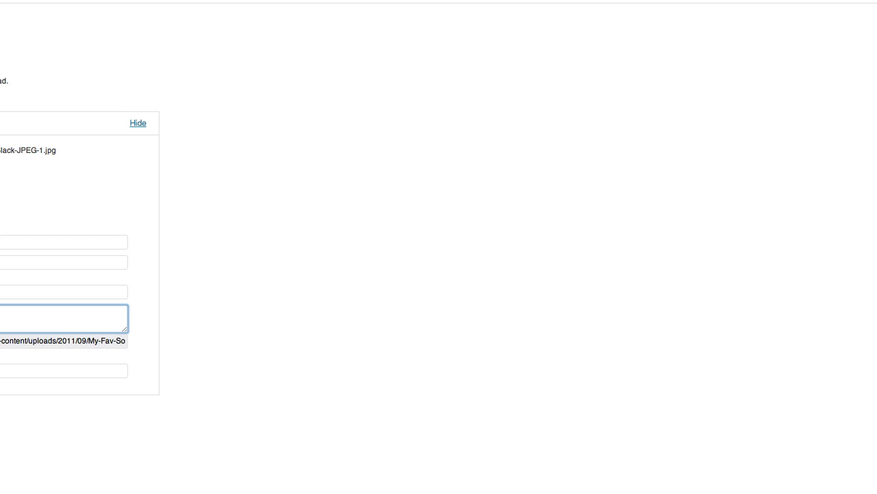
pyautogui.press('Tab')
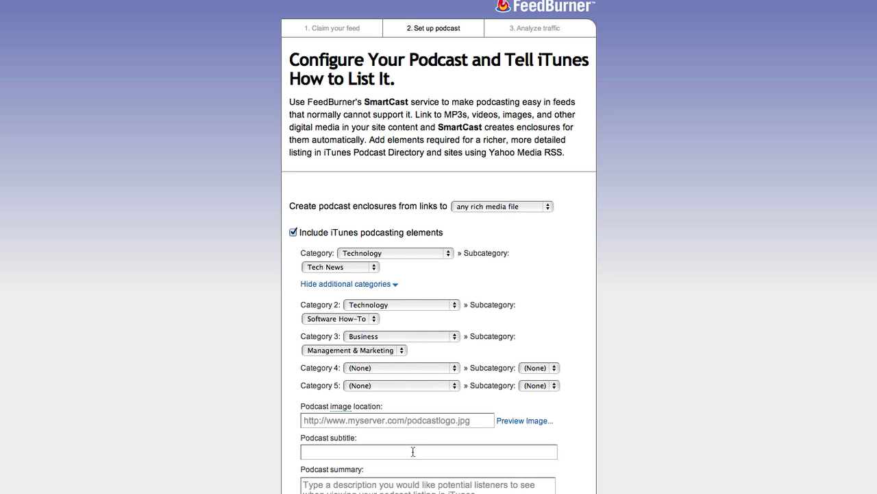
# - Try to preview the podcast image with "Social Media Money Masters Logo" as the image location
pyautogui.click(398, 420)
pyautogui.write('Social Media Money Masters Logo')
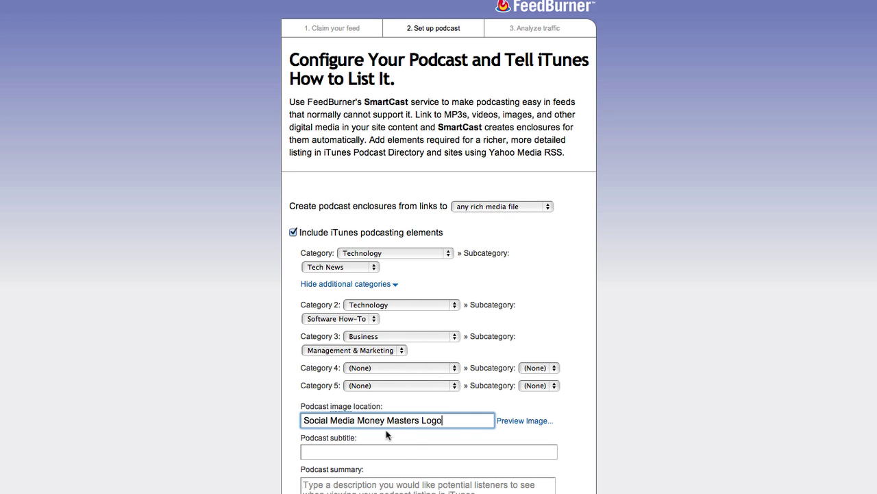
pyautogui.click(525, 421)
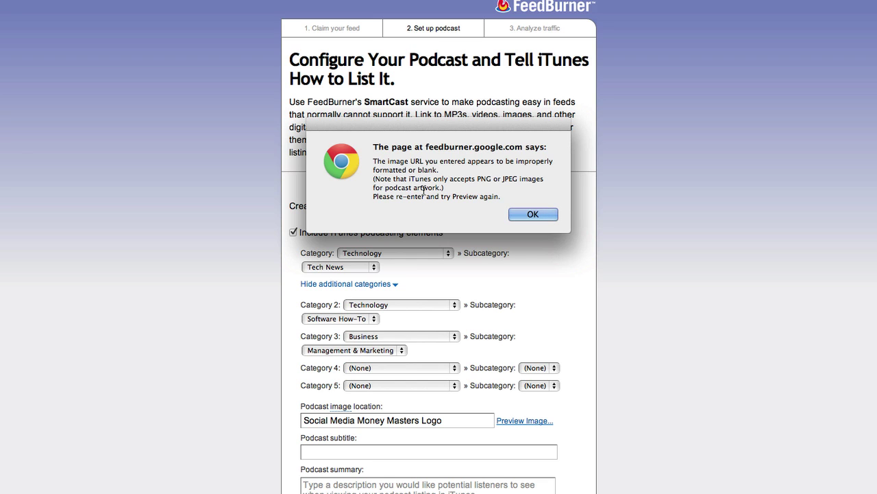
pyautogui.click(534, 214)
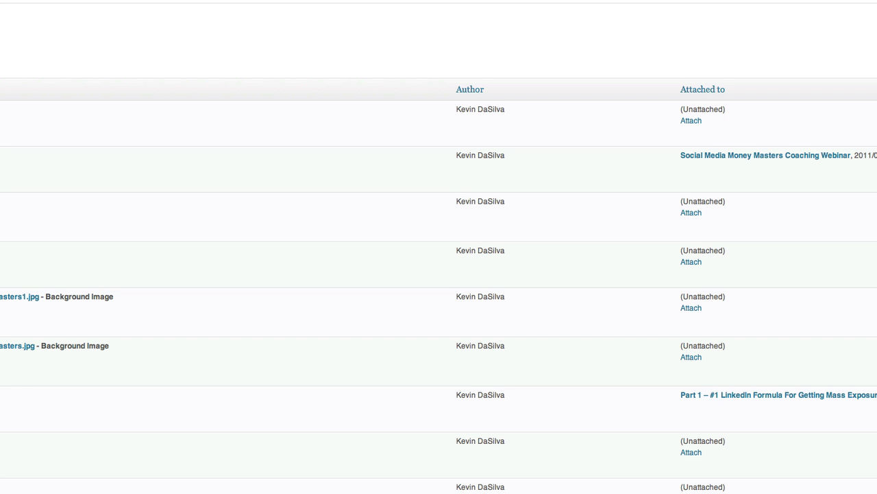
# - Replace the podcast image location with the uploaded logo's file URL from the media library and preview the image
pyautogui.scroll(-2, 439, 275)
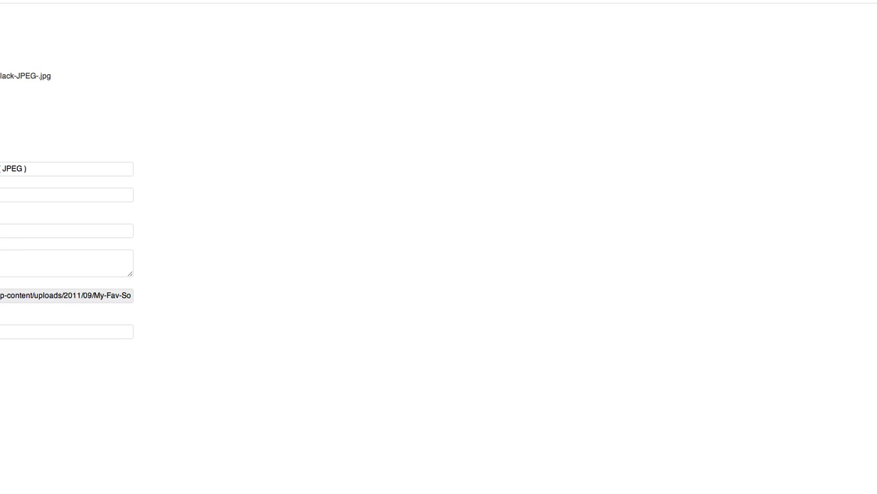
pyautogui.click(66, 294)
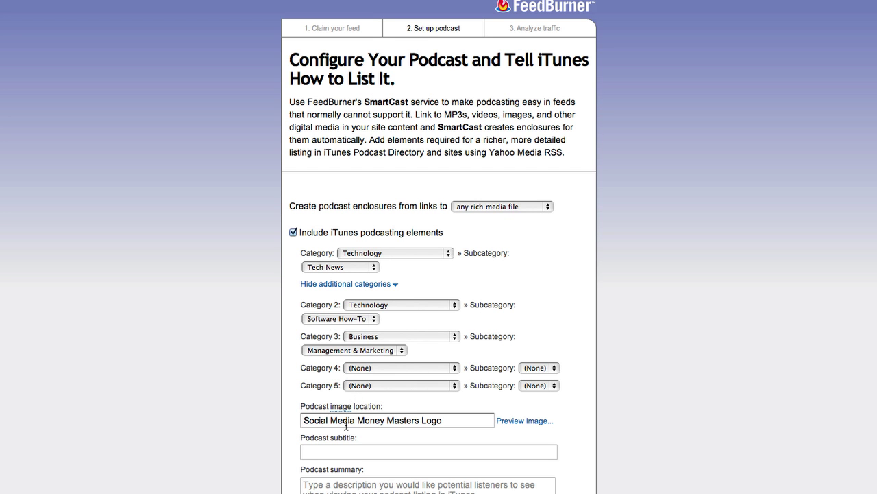
pyautogui.tripleClick(347, 422)
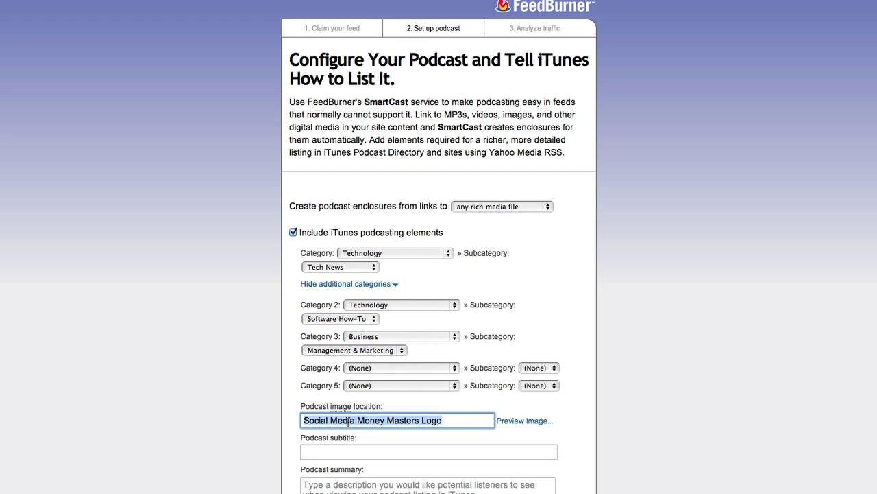
pyautogui.press('super+v')
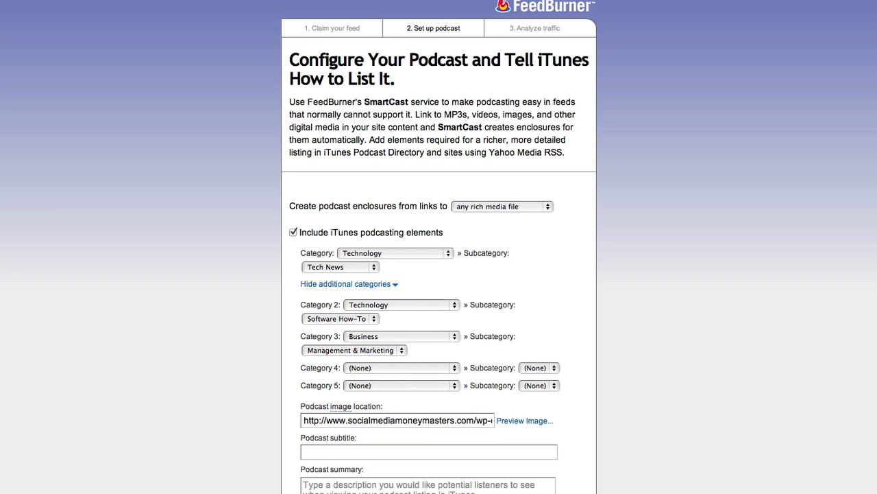
pyautogui.moveTo(526, 265); pyautogui.dragTo(374, 172)
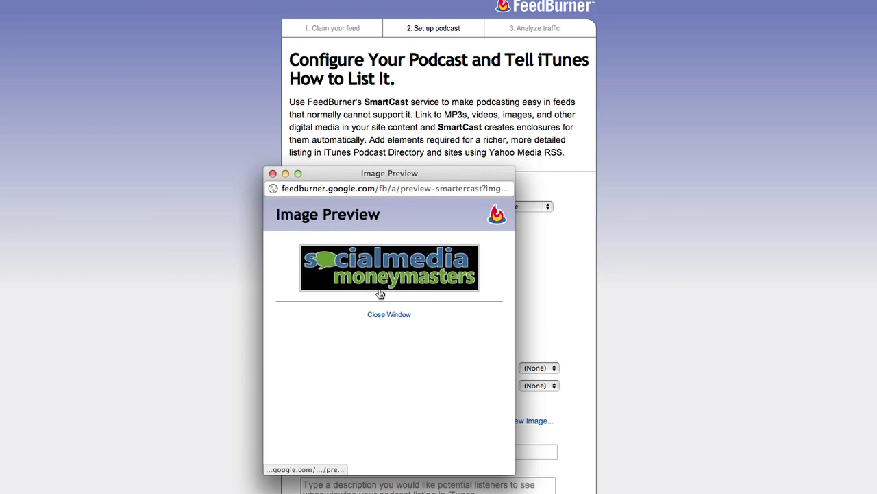
pyautogui.click(273, 173)
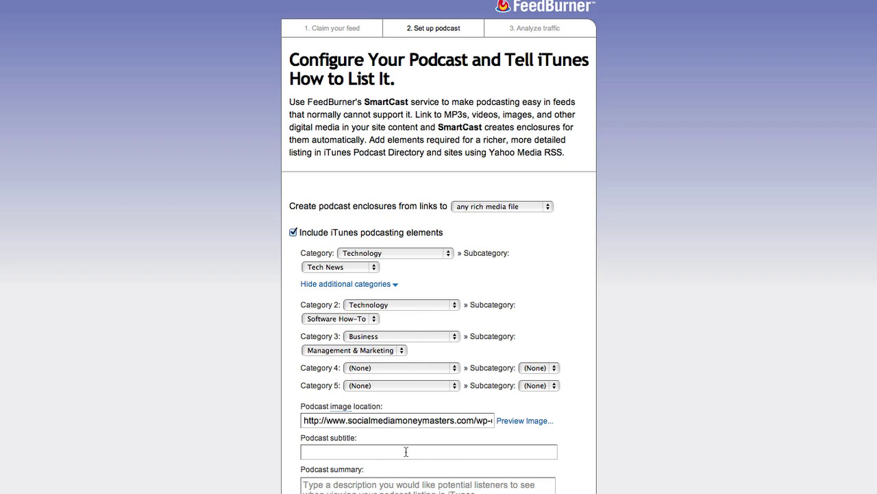
# - Set the podcast subtitle to "Social Media Money Masters" and fill the summary with the creator's bio text copied from the blog
pyautogui.click(335, 450)
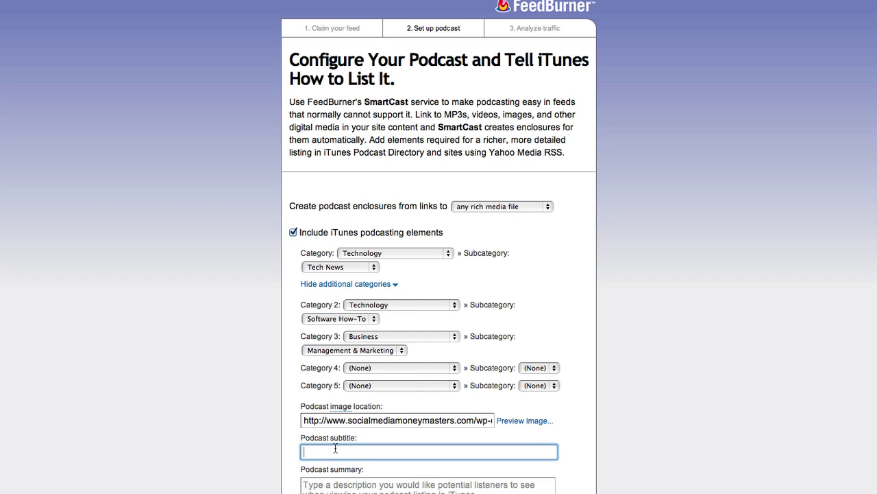
pyautogui.write('Social Media Money Masters')
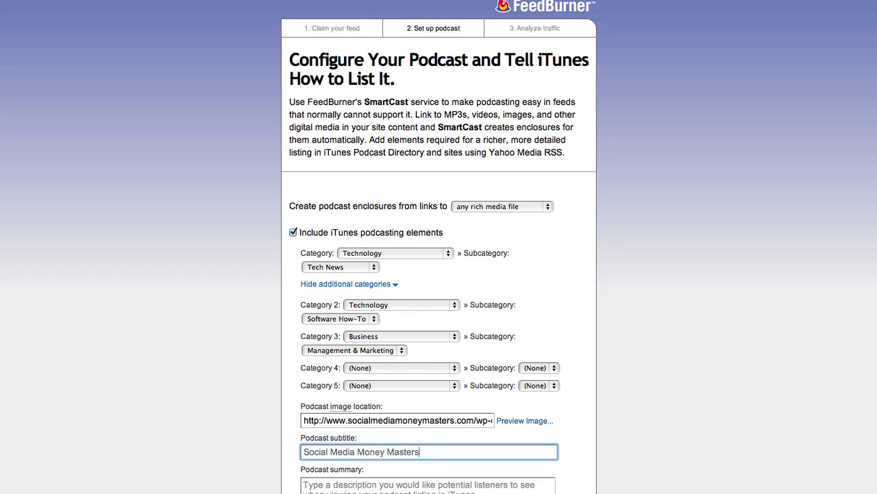
pyautogui.click(346, 488)
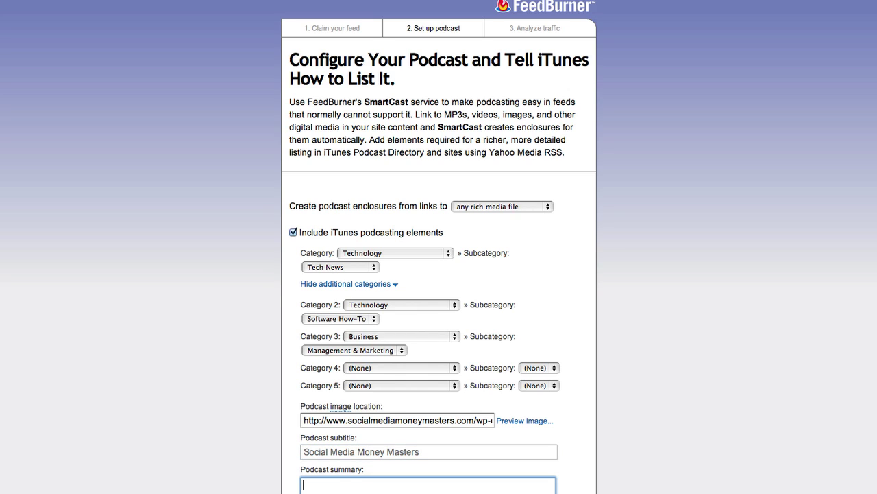
pyautogui.hotkey('ctrl', 'Tab')
pyautogui.scroll(-5, 715, 435)
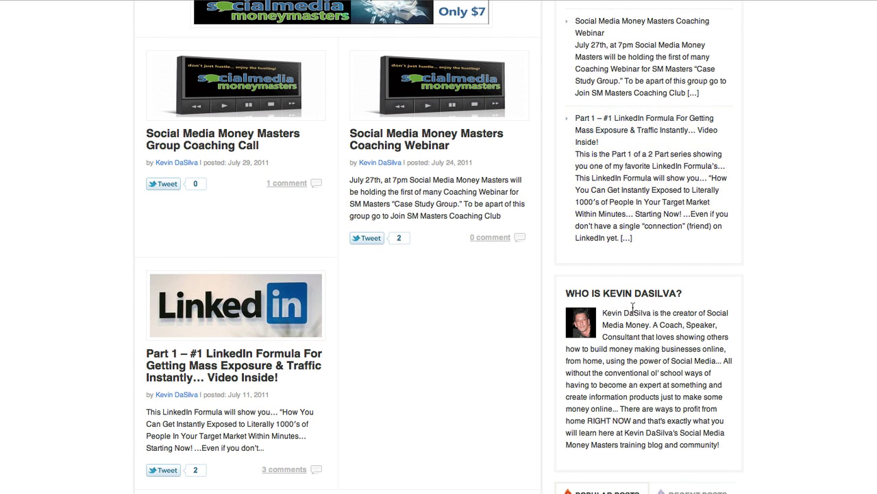
pyautogui.moveTo(603, 313); pyautogui.dragTo(727, 445)
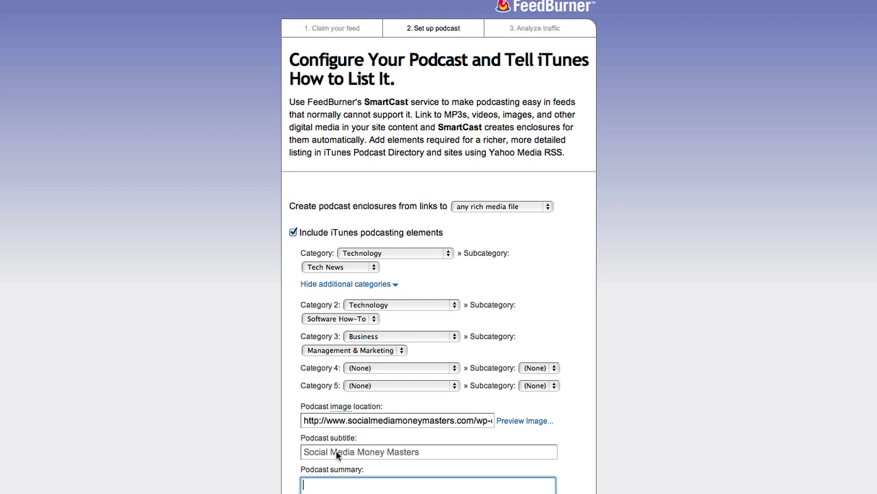
pyautogui.press('super+v')
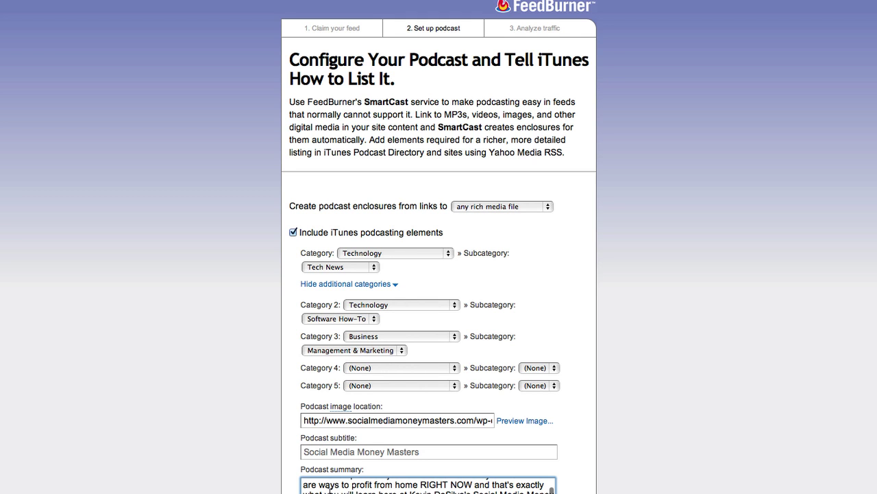
# - Rewrite the beginning of the podcast summary, up to "others", as "Social Media Money Master will show"
pyautogui.scroll(3, 428, 485)
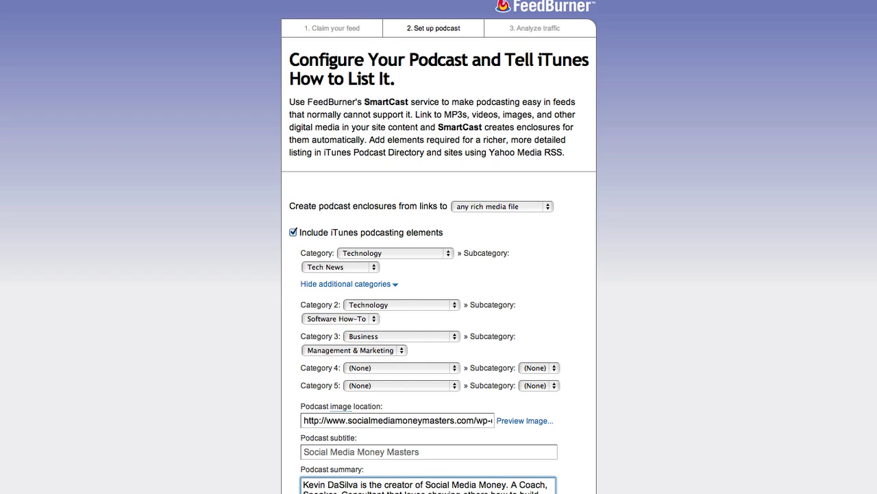
pyautogui.click(425, 485)
pyautogui.keyDown('shift'); pyautogui.click(303, 484); pyautogui.keyUp('shift')
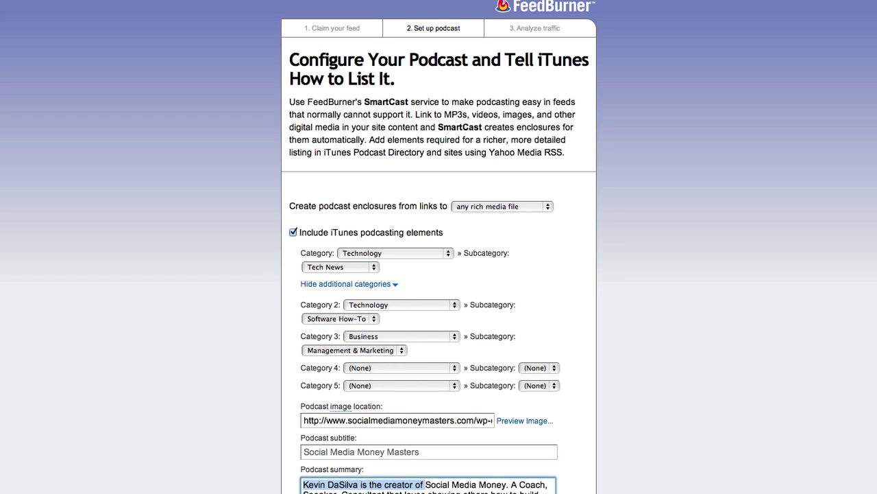
pyautogui.click(302, 484)
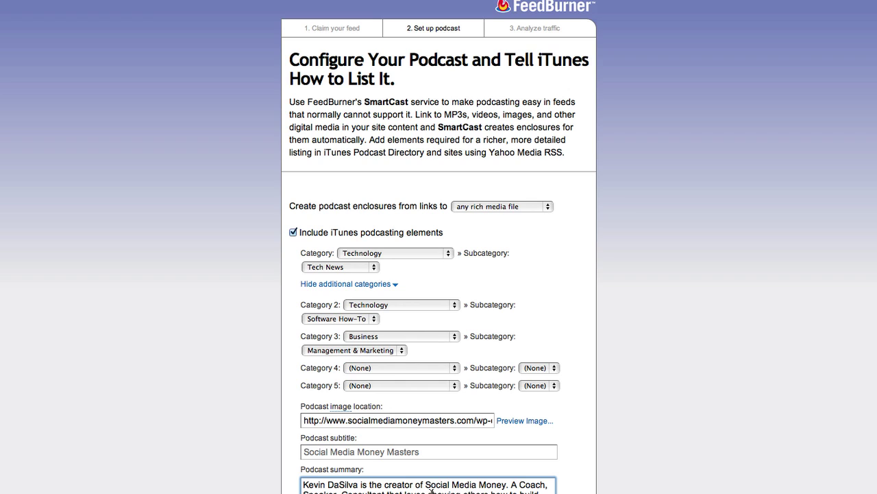
pyautogui.moveTo(432, 488); pyautogui.dragTo(281, 483)
pyautogui.write('Social ')
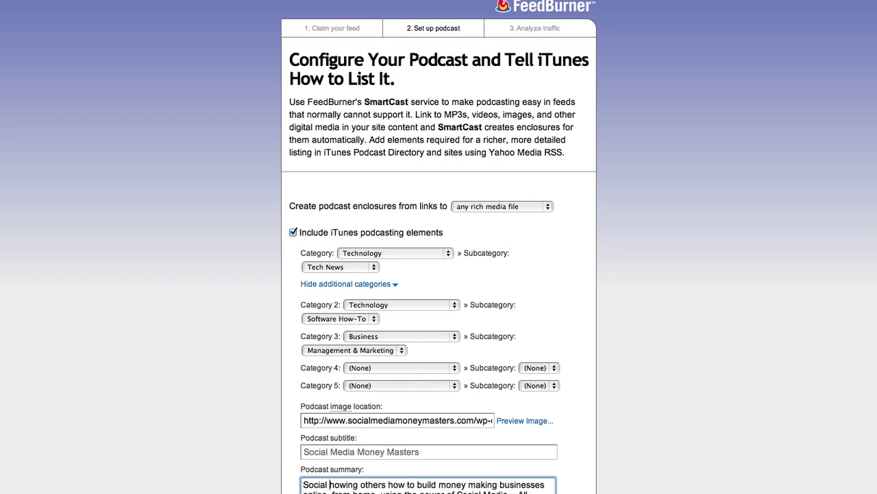
pyautogui.write('Media Money Mas')
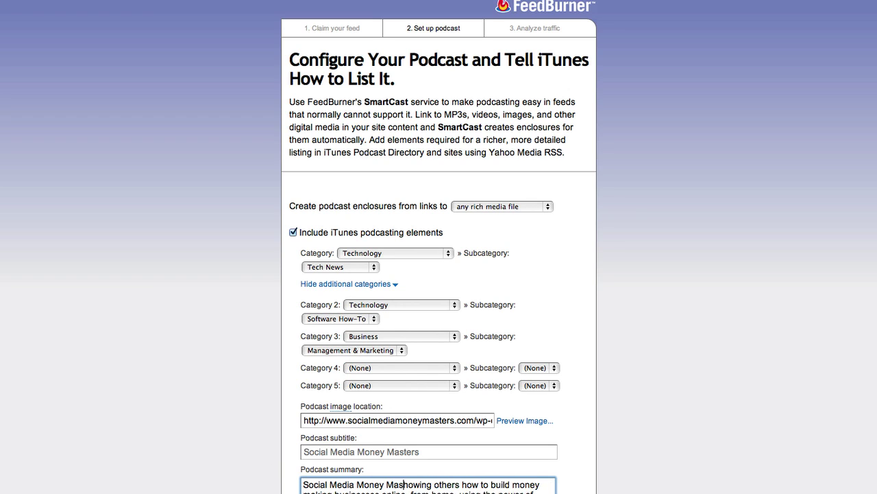
pyautogui.write('ter will s')
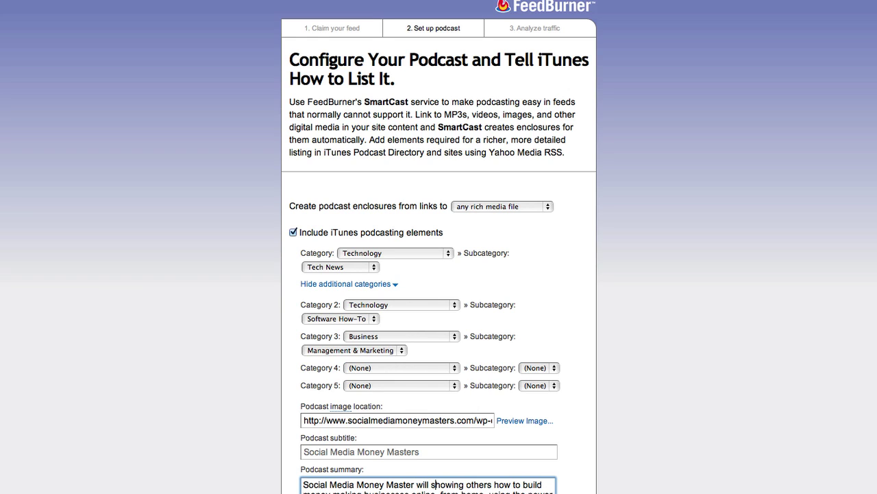
pyautogui.press('Right')
pyautogui.press('Right')
pyautogui.press('Right')
pyautogui.press('Right')
pyautogui.press('BackSpace')
pyautogui.press('BackSpace')
pyautogui.press('BackSpace')
# - Replace "others" with "you" in the podcast summary's first sentence and continue to the feed traffic statistics options
pyautogui.press('Right')
pyautogui.press('Right')
pyautogui.press('Right')
pyautogui.press('Right')
pyautogui.press('Right')
pyautogui.press('Right')
pyautogui.press('Right')
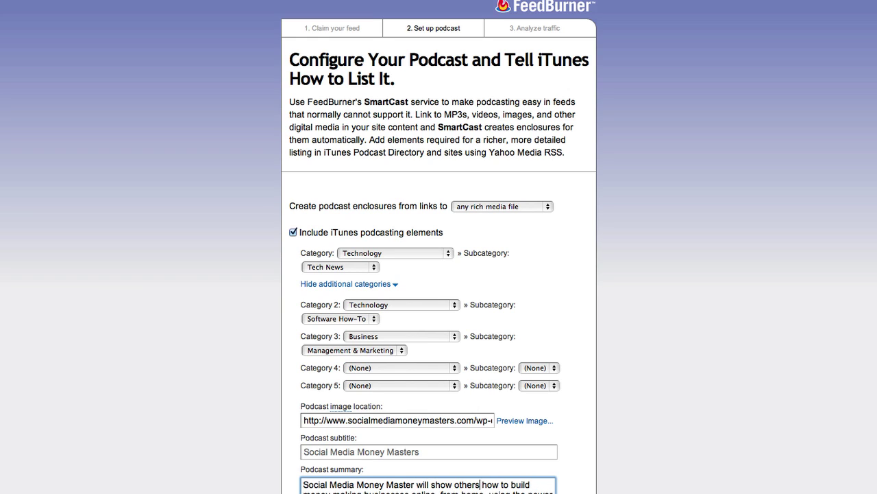
pyautogui.press('BackSpace')
pyautogui.press('BackSpace')
pyautogui.press('BackSpace')
pyautogui.press('BackSpace')
pyautogui.press('BackSpace')
pyautogui.press('BackSpace')
pyautogui.write('you')
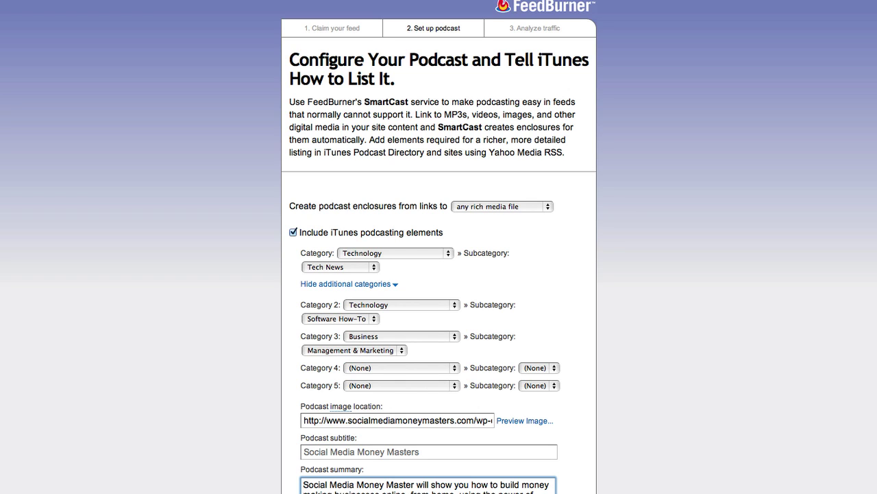
pyautogui.scroll(-3, 439, 275)
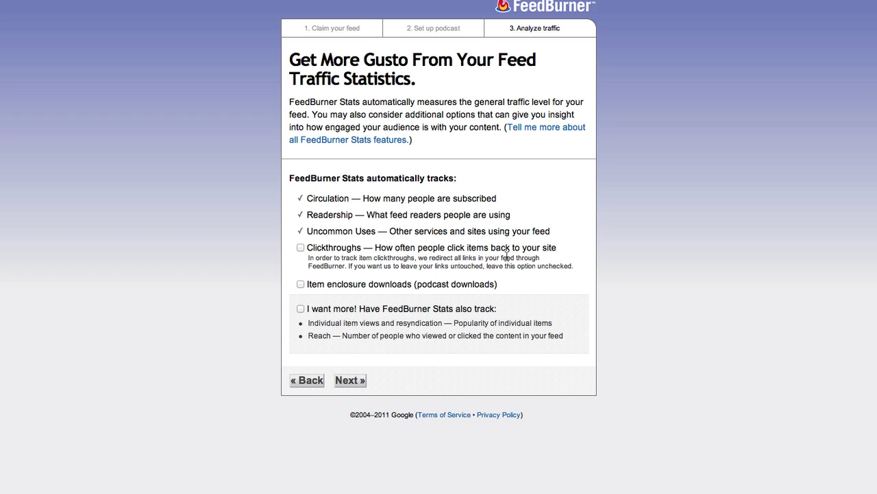
# - Enable tracking of clickthroughs, item enclosure downloads and the additional item view and reach statistics, and finish the feed setup
pyautogui.click(301, 248)
pyautogui.click(300, 284)
pyautogui.click(301, 309)
pyautogui.click(349, 381)
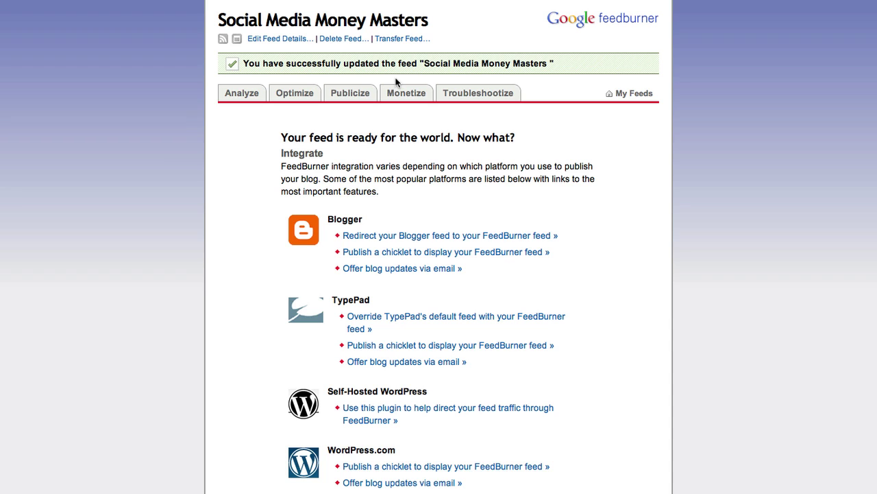
# - Look through the feed's integration suggestions, subscriber statistics, optimization services and publicizing services
pyautogui.scroll(-3, 448, 240)
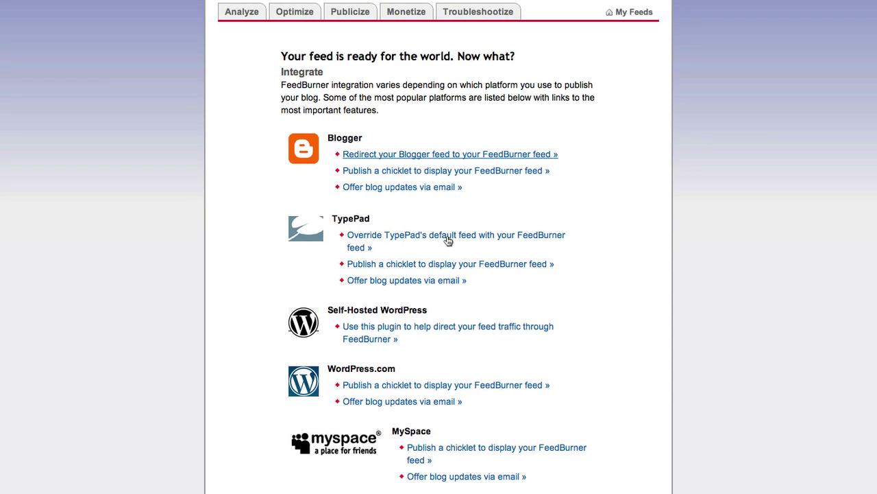
pyautogui.scroll(-7, 370, 81)
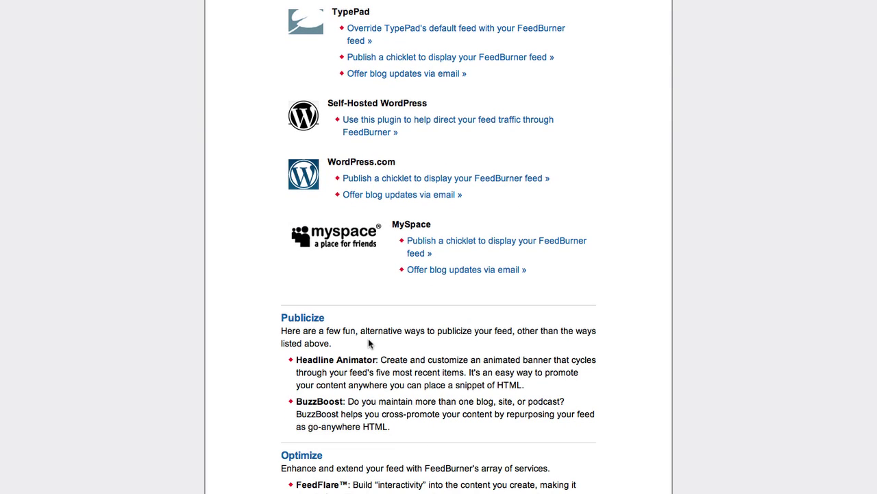
pyautogui.scroll(10, 311, 445)
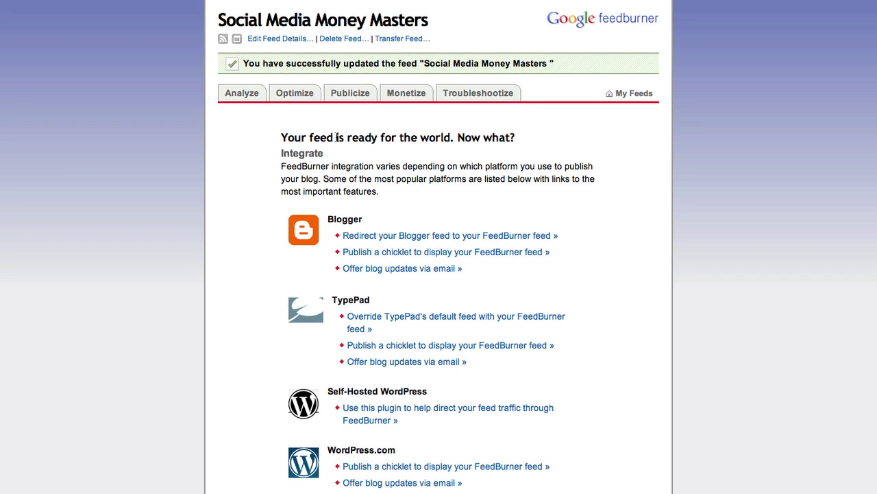
pyautogui.click(237, 94)
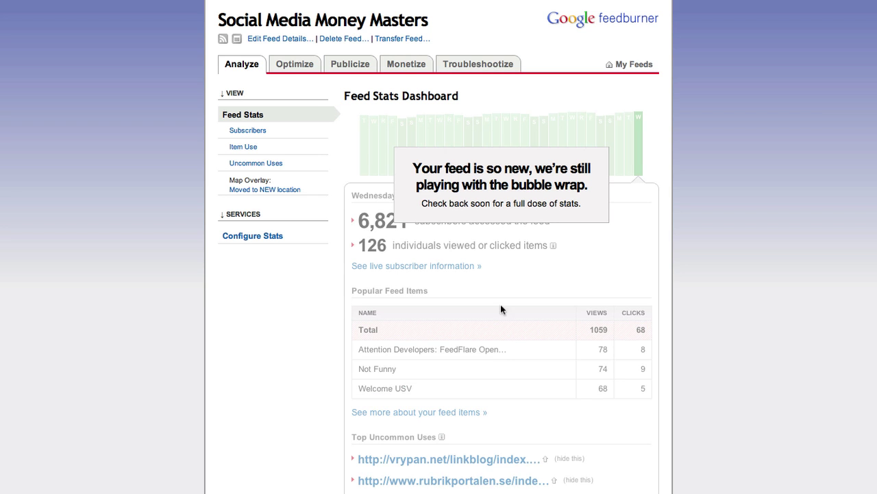
pyautogui.click(248, 130)
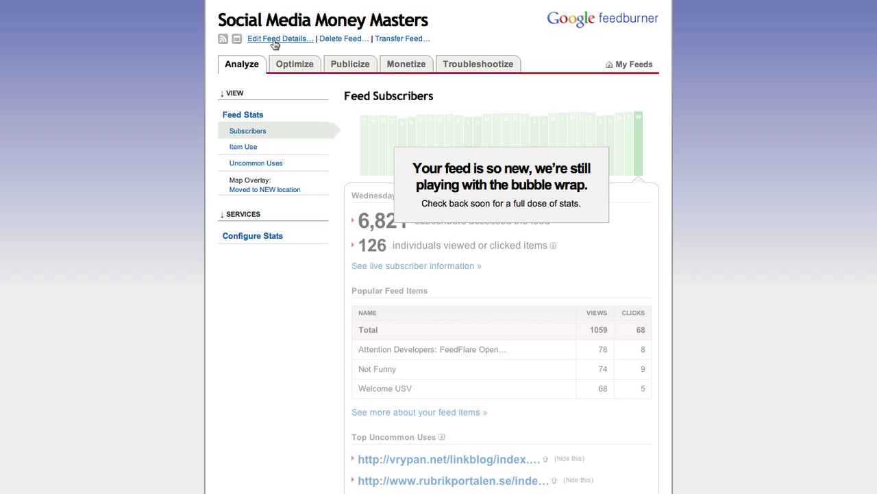
pyautogui.click(293, 65)
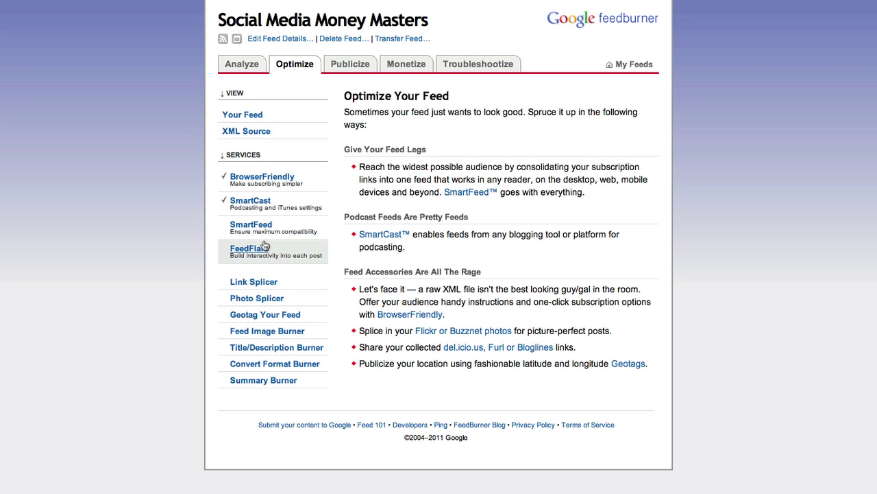
pyautogui.click(352, 63)
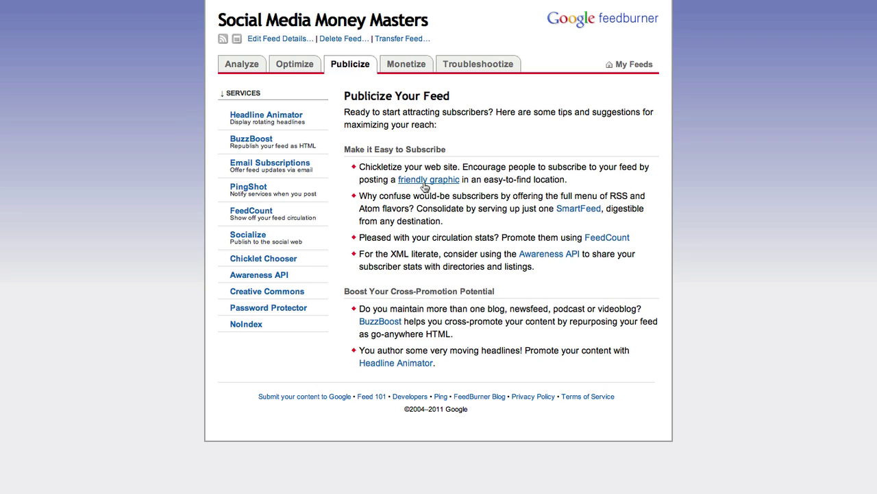
# - Examine the Headline Animator's settings, including its available themes and the headline width
pyautogui.click(265, 117)
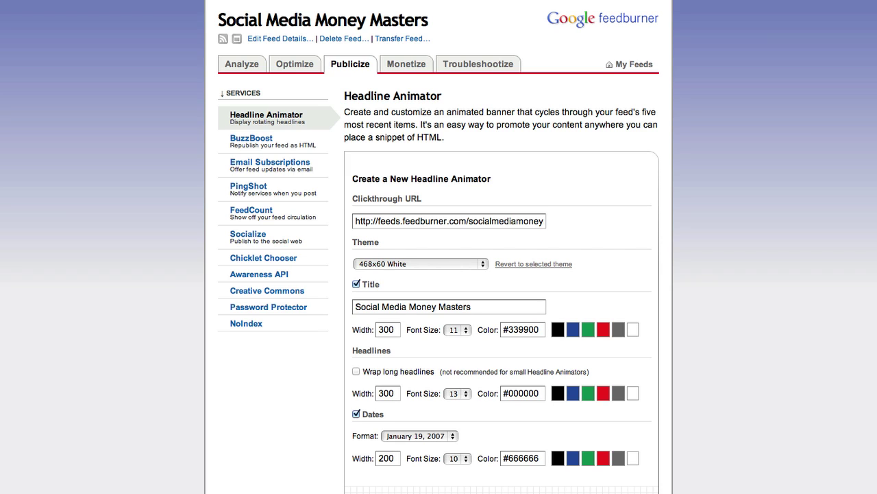
pyautogui.click(406, 264)
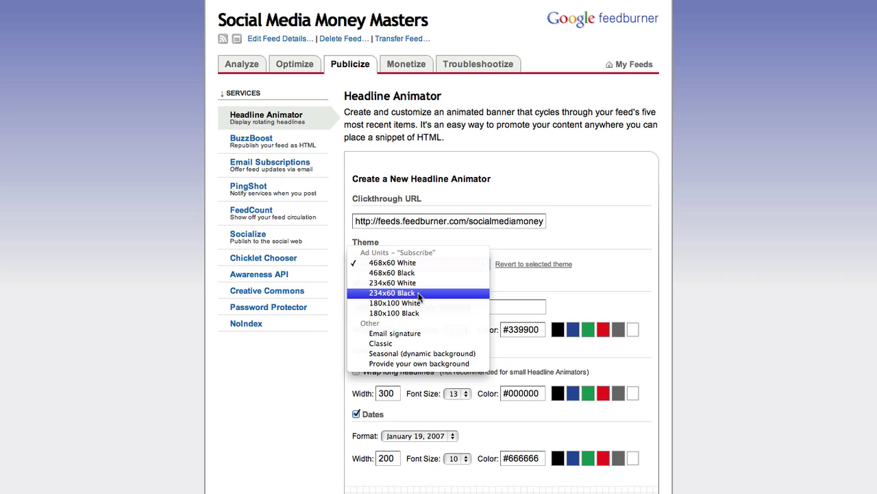
pyautogui.click(493, 201)
pyautogui.doubleClick(387, 393)
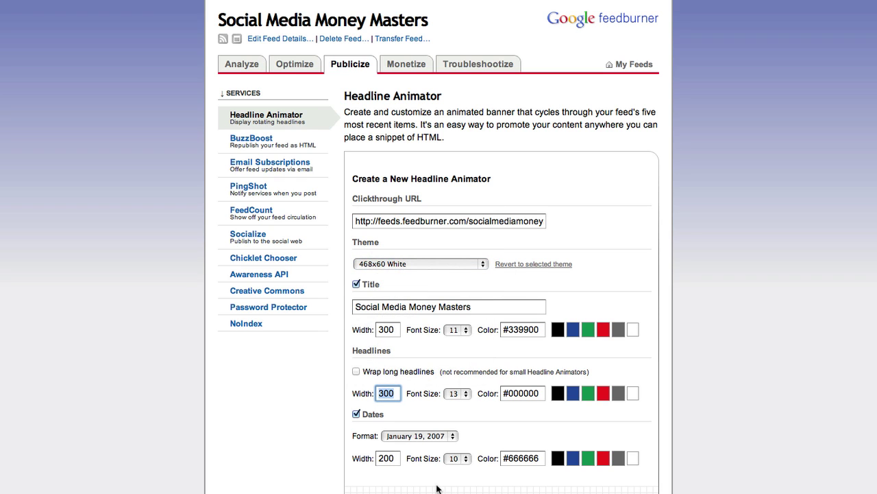
# - Activate the Email Subscriptions service for the feed and keep TypePad as the widget platform
pyautogui.click(264, 169)
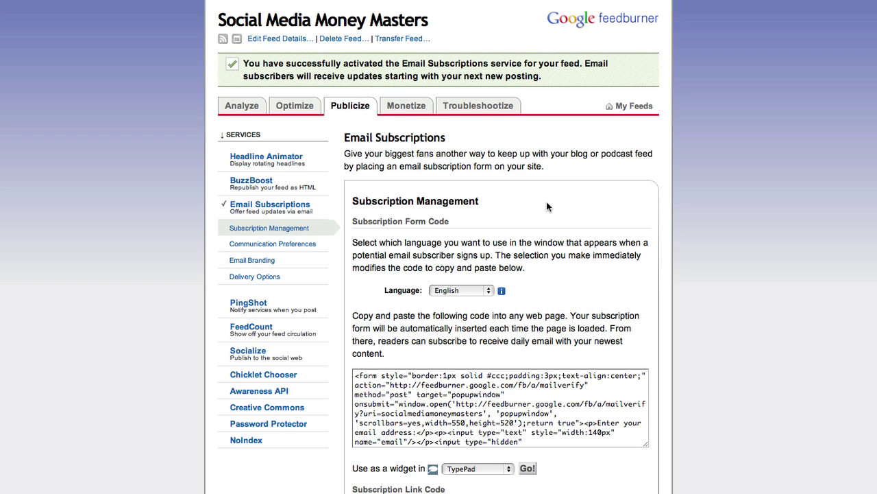
pyautogui.scroll(-2, 546, 206)
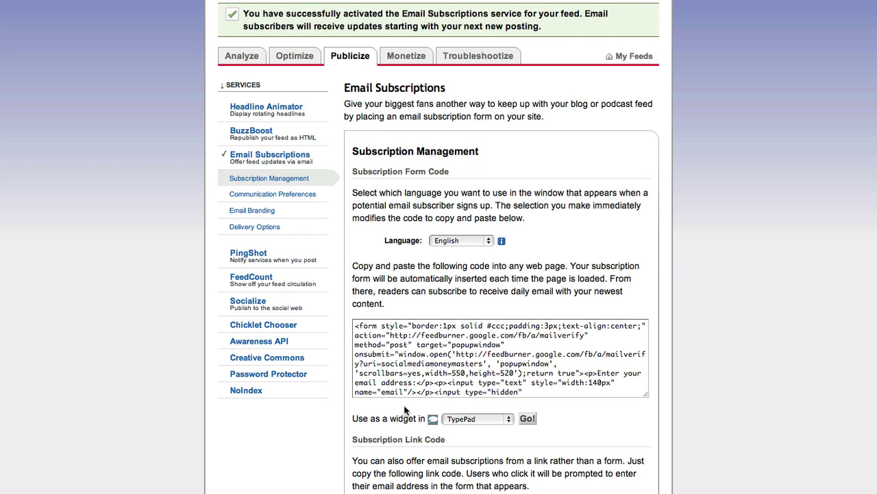
pyautogui.click(459, 420)
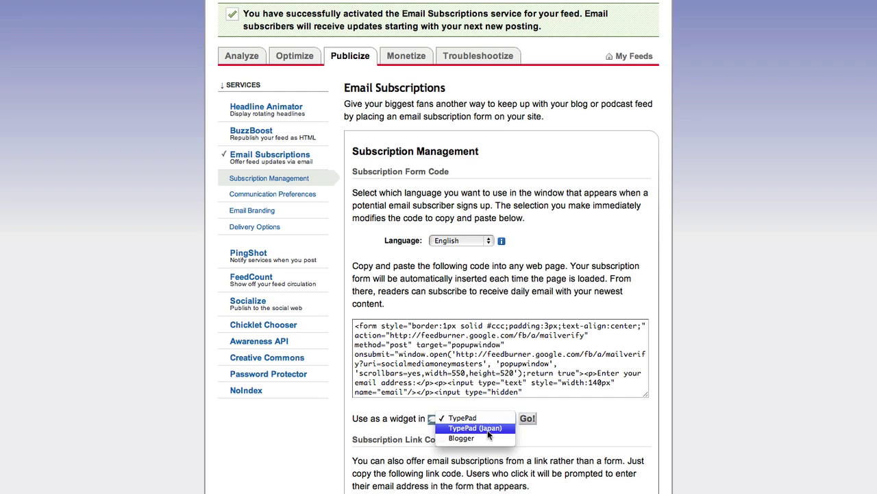
pyautogui.click(461, 417)
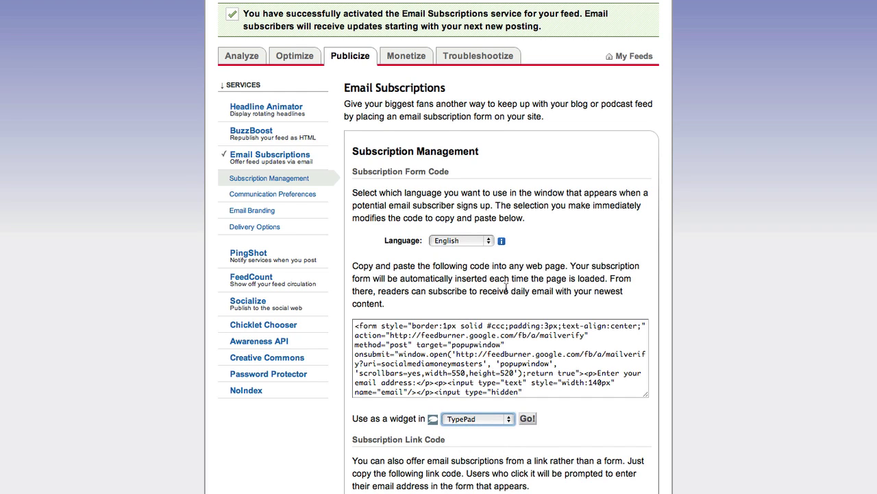
# - Copy the complete email subscription form code
pyautogui.click(355, 326)
pyautogui.moveTo(356, 327); pyautogui.dragTo(549, 419)
pyautogui.rightClick(505, 359)
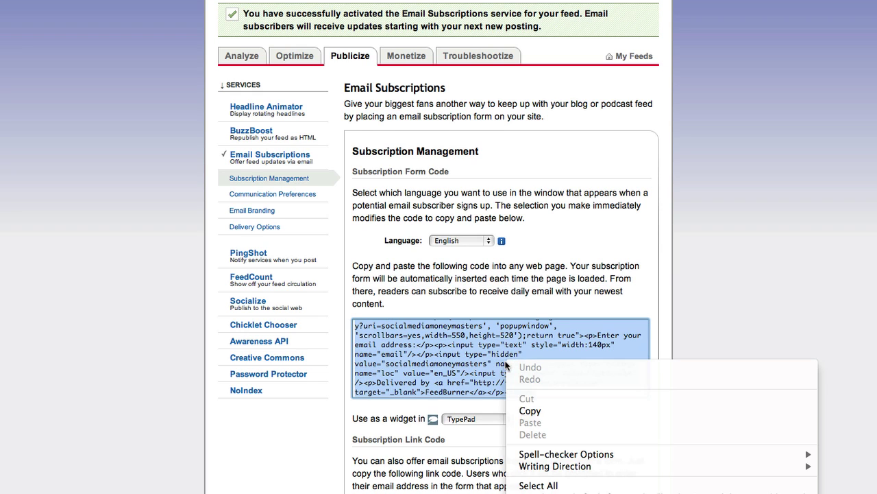
pyautogui.click(562, 412)
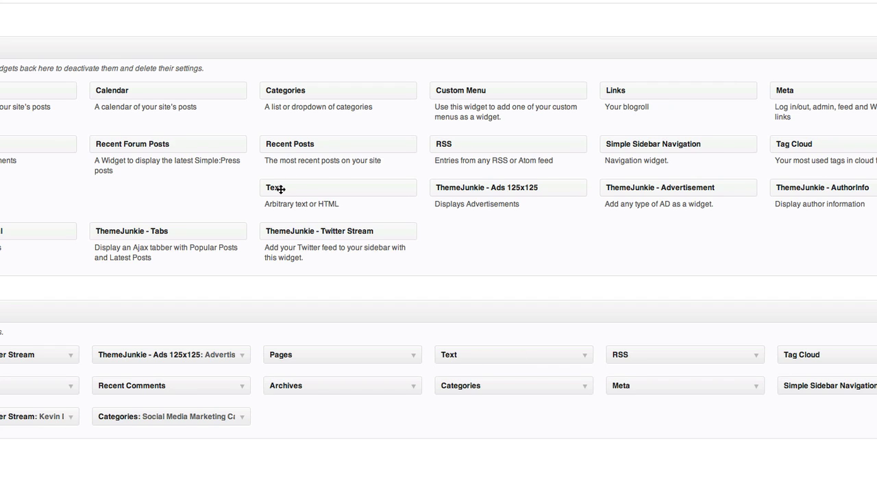
# - In the blog's widgets, deactivate the Calendar widget and add a "Subscribe to our feed using email" Text widget containing the copied form code to the footer
pyautogui.scroll(-5, 279, 188)
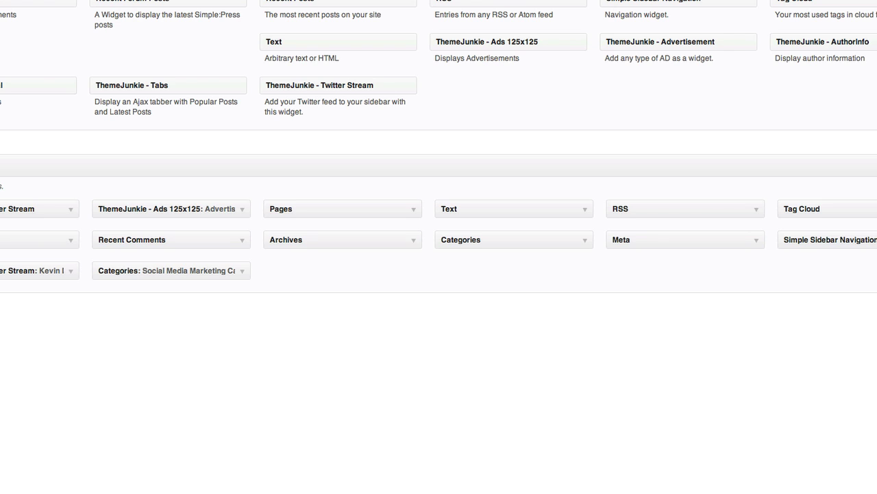
pyautogui.scroll(-2, 439, 147)
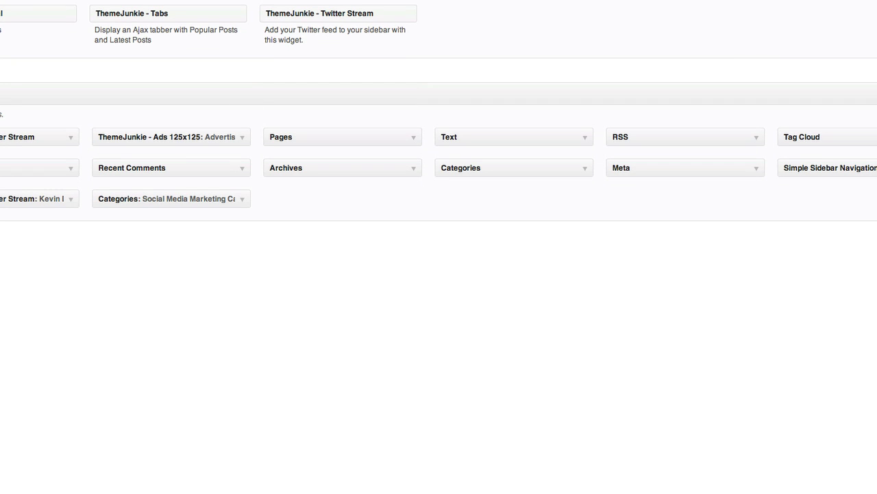
pyautogui.scroll(-2, 439, 247)
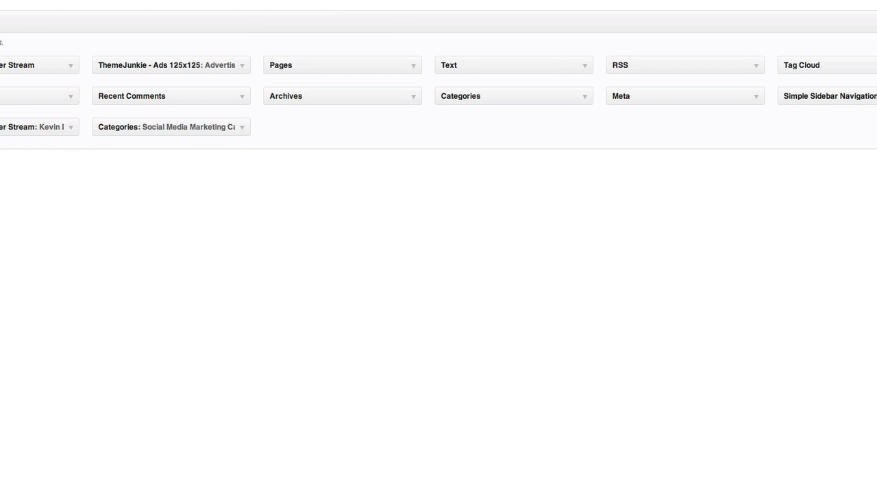
pyautogui.moveTo(734, 263); pyautogui.dragTo(744, 109)
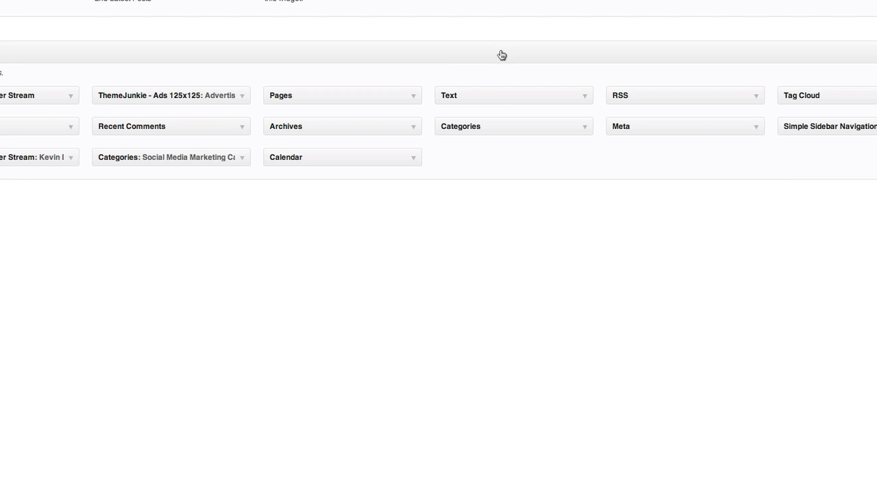
pyautogui.moveTo(488, 90); pyautogui.dragTo(770, 412)
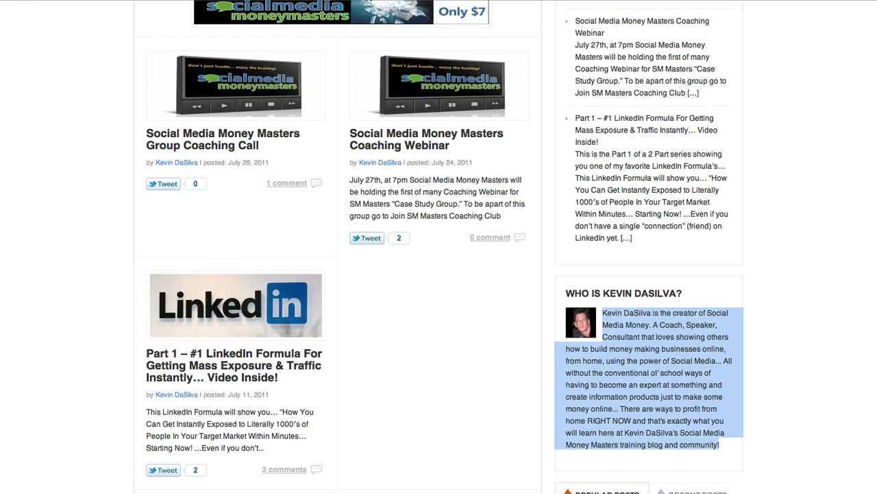
# - Reload the blog's homepage and check the email subscription form in the footer and the E-mail Newsletter box
pyautogui.rightClick(857, 137)
pyautogui.click(871, 166)
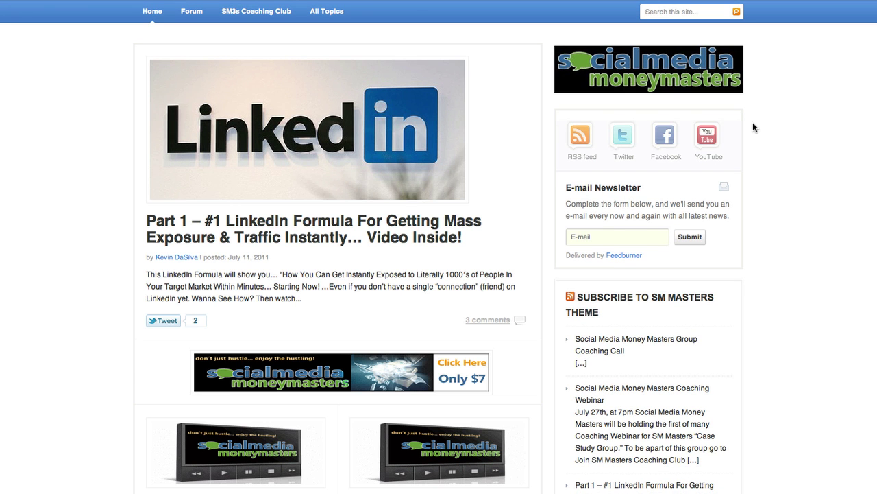
pyautogui.scroll(-15, 774, 120)
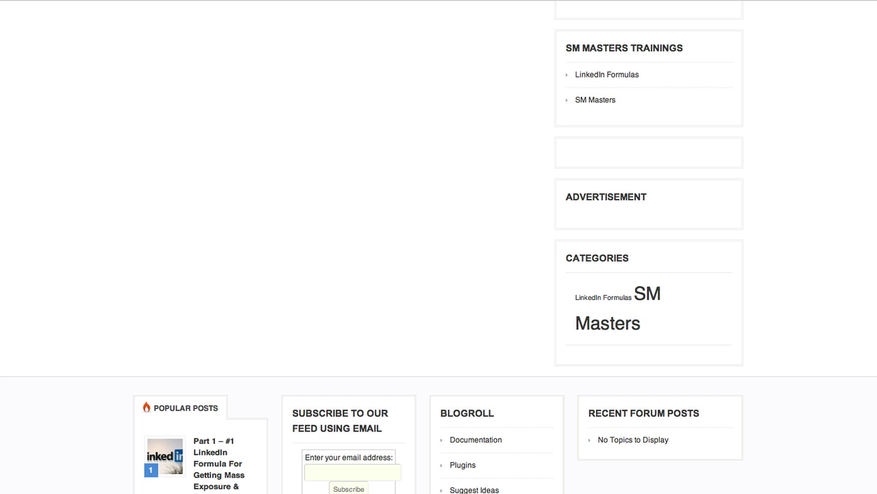
pyautogui.click(322, 470)
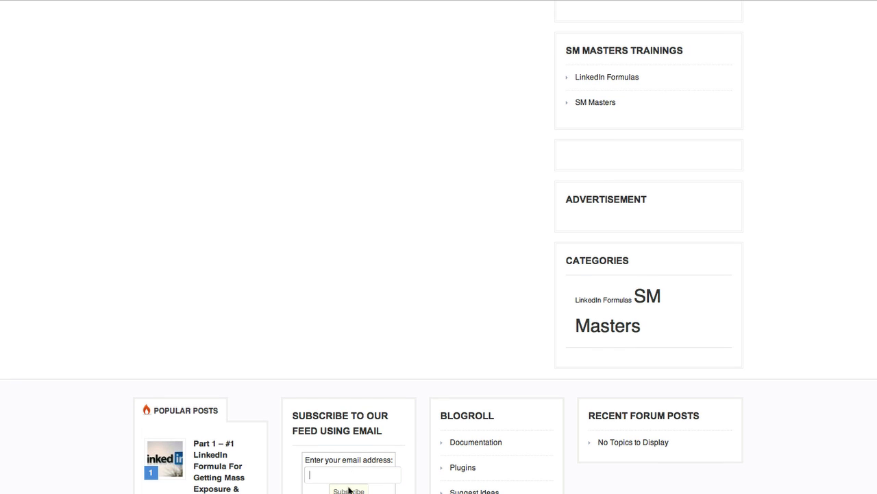
pyautogui.scroll(15, 857, 473)
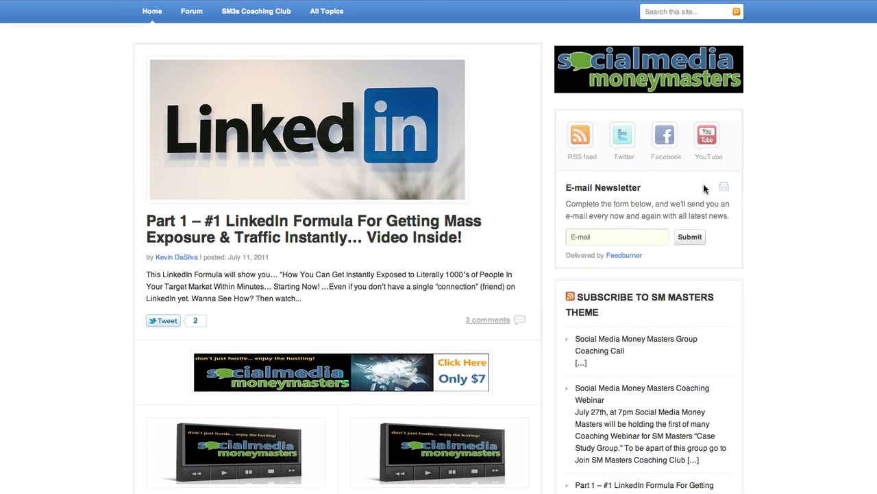
pyautogui.click(610, 237)
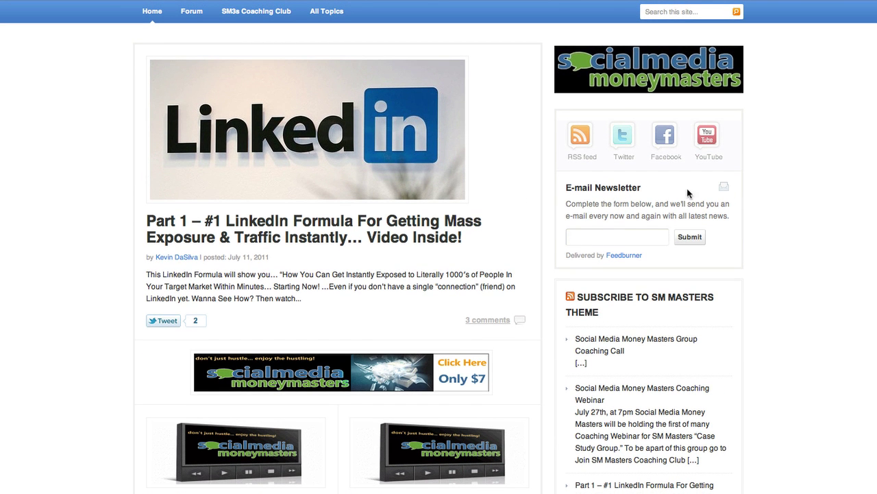
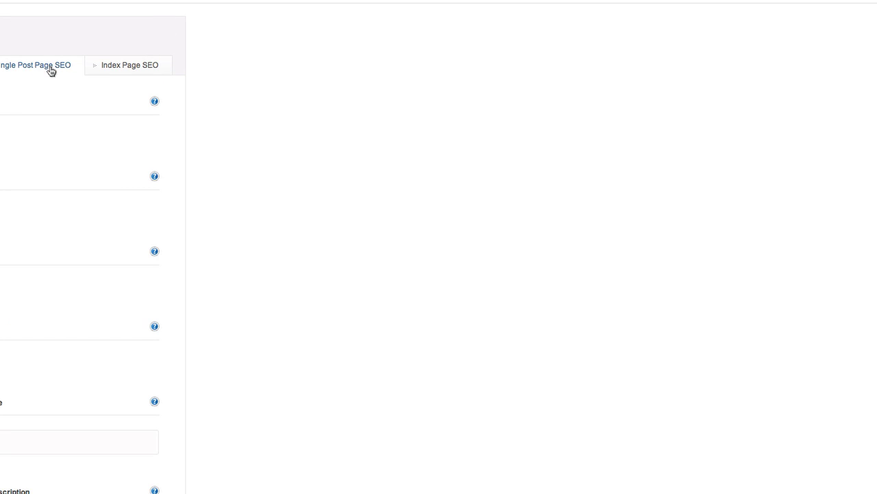
# - Look through the blog theme's homepage and SEO options
pyautogui.click(116, 69)
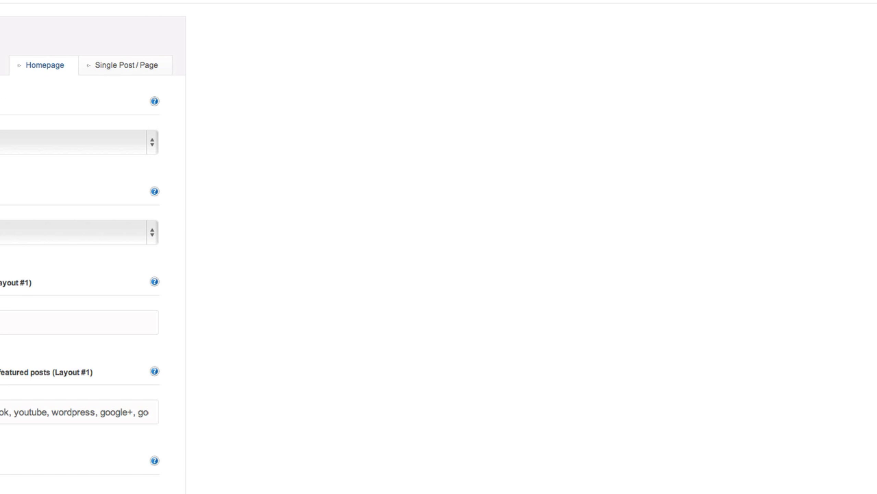
pyautogui.click(132, 66)
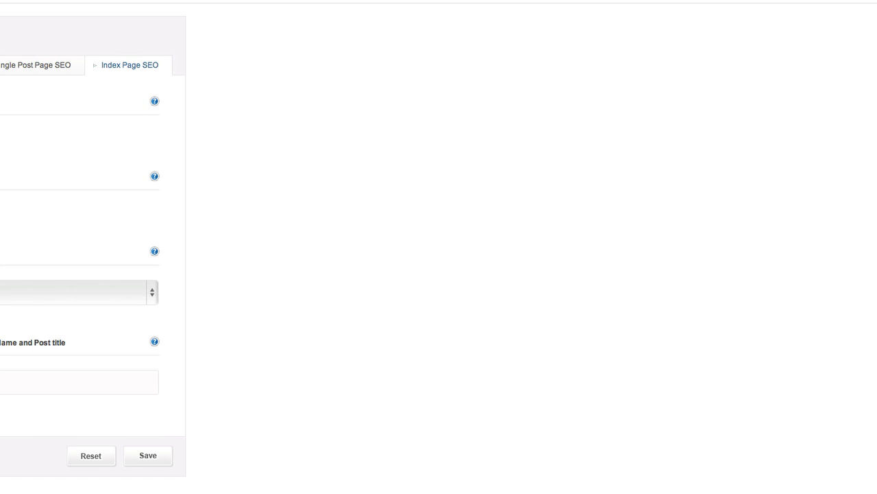
pyautogui.scroll(-3, 24, 147)
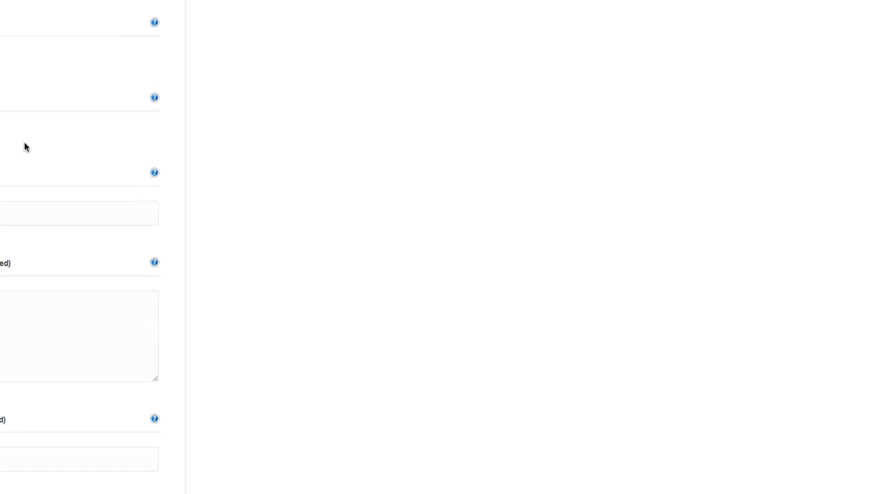
pyautogui.scroll(3, 24, 146)
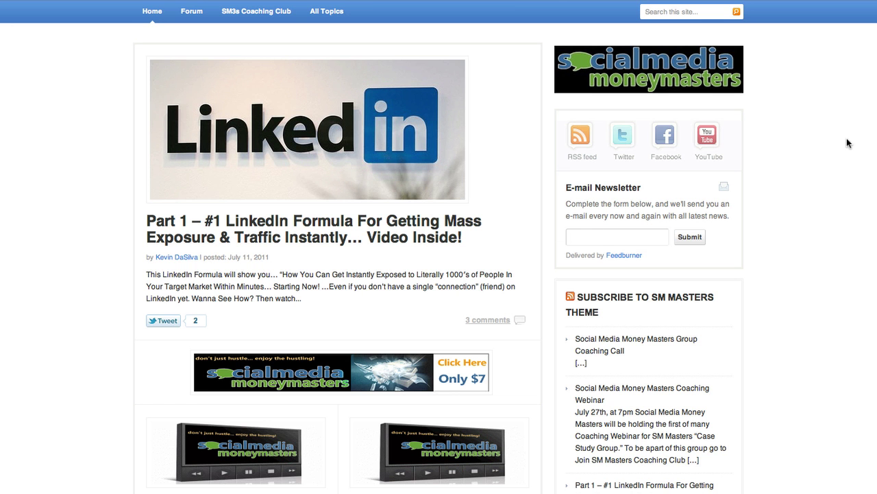
# - Reload the blog's homepage and check the RSS feed icon and E-mail Newsletter box
pyautogui.rightClick(847, 141)
pyautogui.click(875, 170)
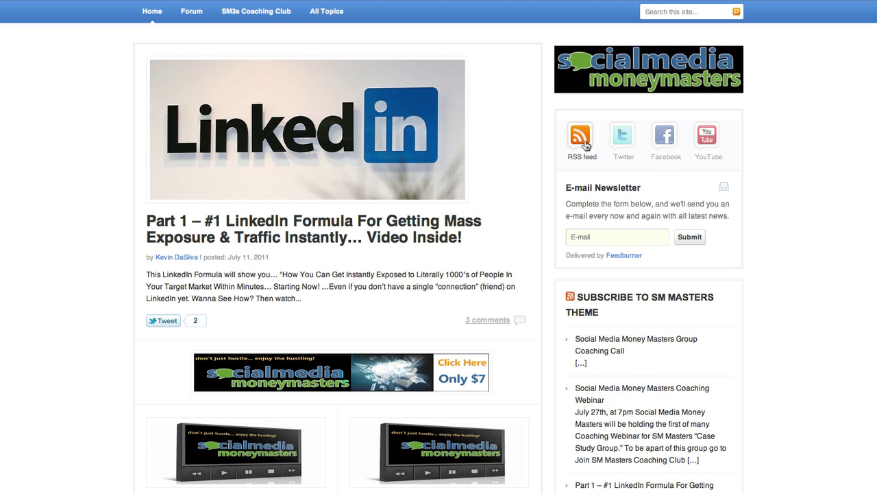
pyautogui.rightClick(789, 125)
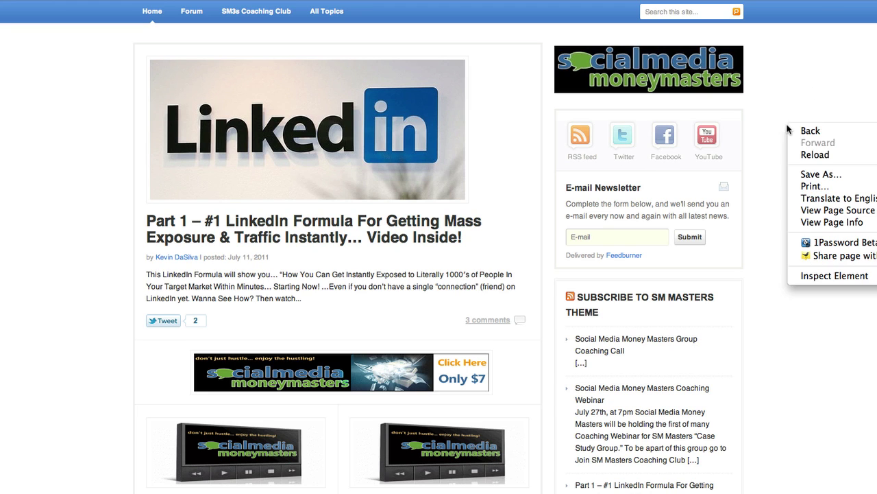
pyautogui.click(818, 154)
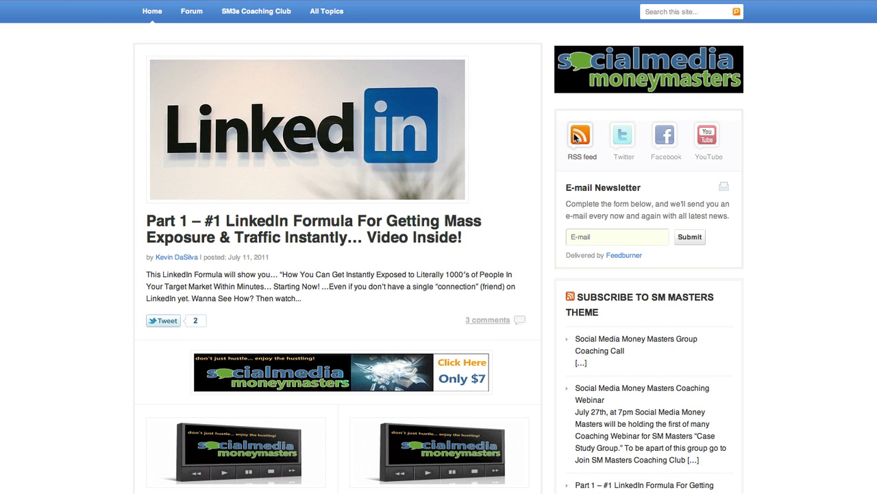
# - Try the email field of the blog's E-mail Newsletter box and look over the rest of the homepage
pyautogui.click(611, 238)
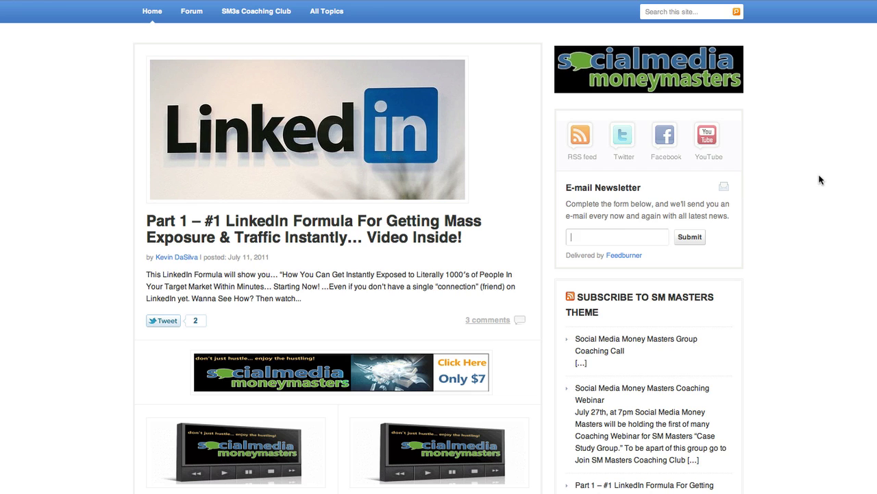
pyautogui.scroll(-15, 767, 167)
pyautogui.scroll(15, 767, 172)
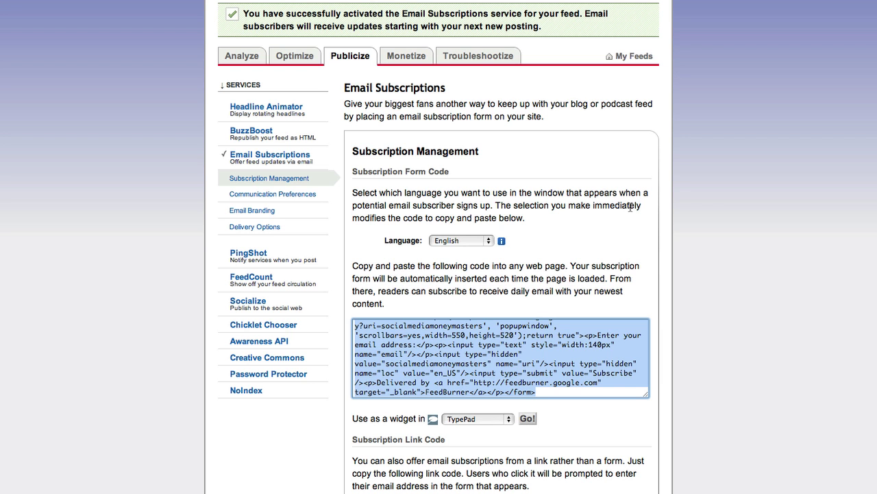
# - Switch to the FeedBurner feed's publicizing services and examine the Chicklet Chooser, FeedCount and PingShot options
pyautogui.scroll(2, 630, 207)
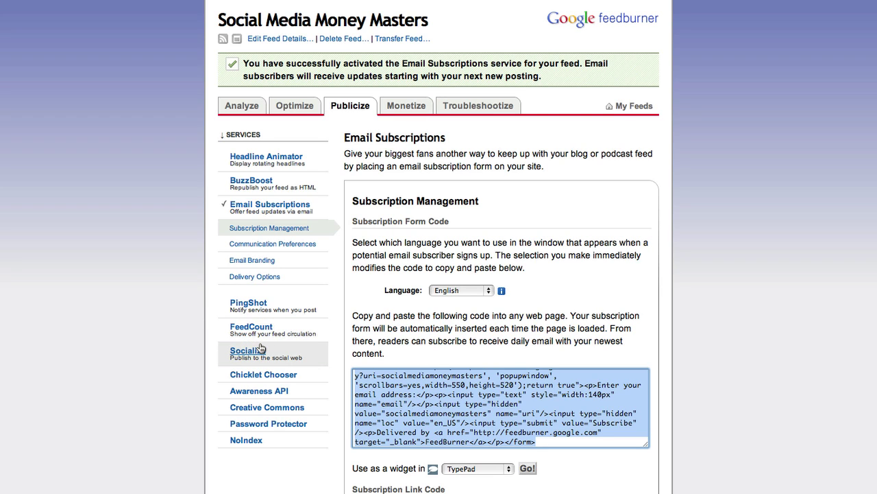
pyautogui.click(259, 375)
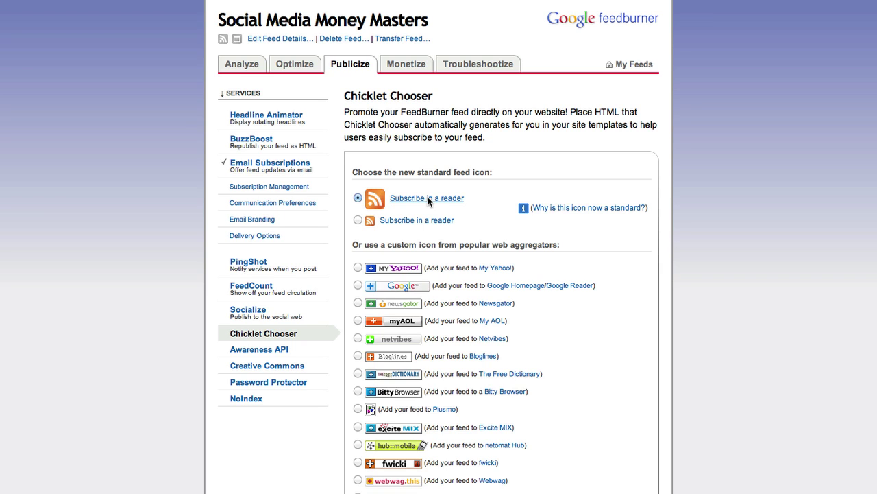
pyautogui.click(253, 286)
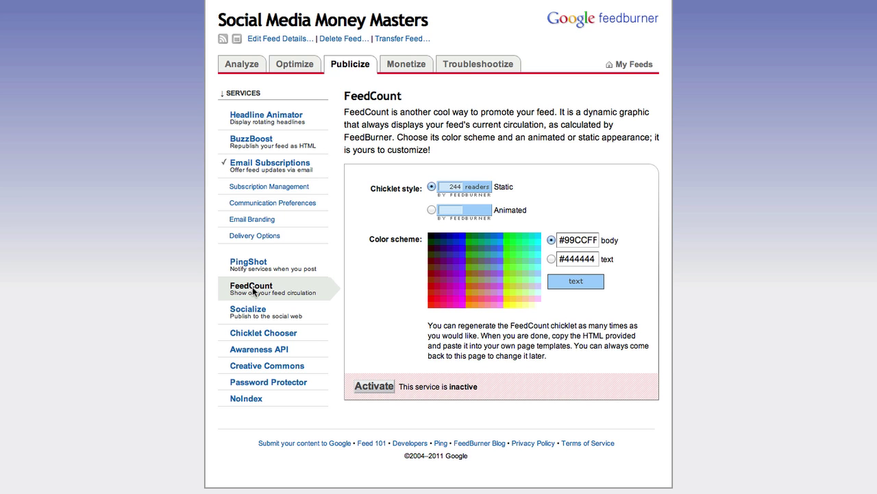
pyautogui.click(259, 263)
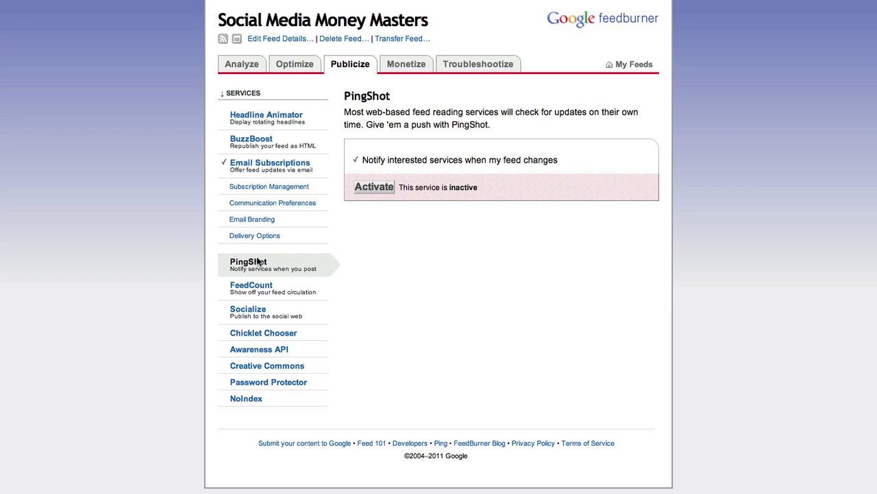